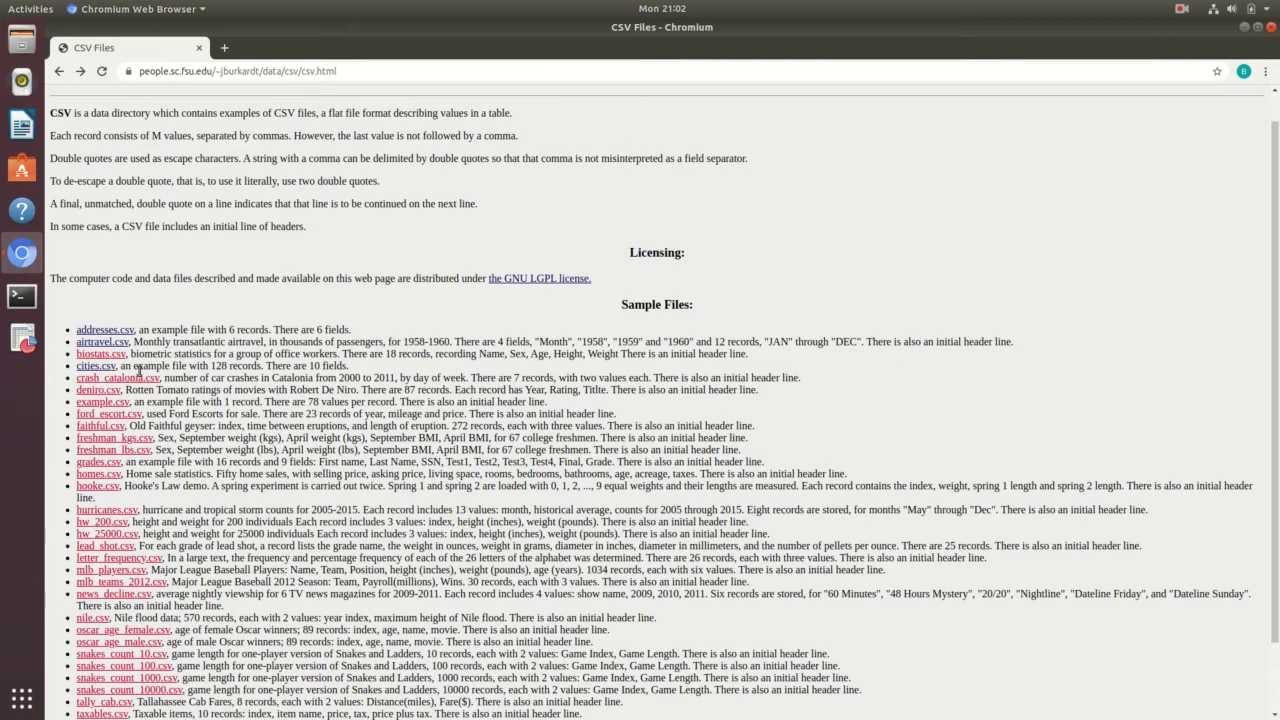
Open the raw cities.csv file from the CSV Files sample data page.
{"action": "left_click", "coordinate": [87, 368]}
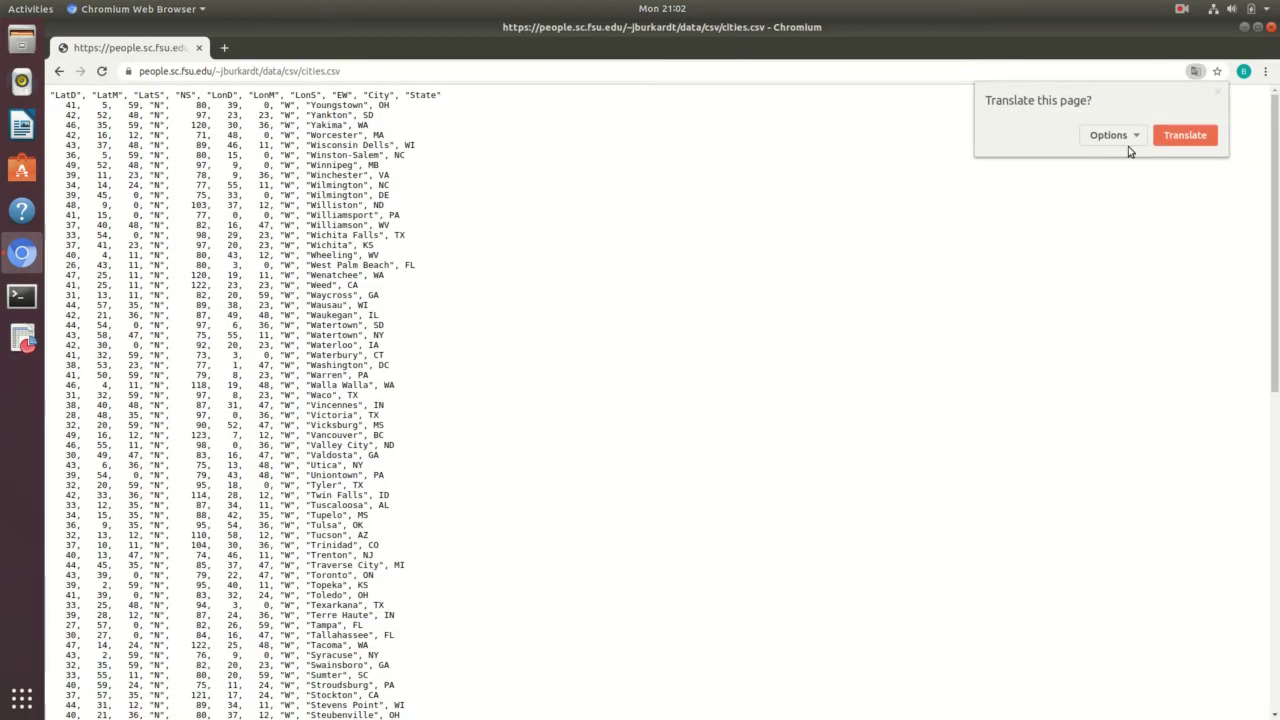
Dismiss the translate offer and save the cities.csv page into Downloads.
{"action": "left_click", "coordinate": [1218, 95]}
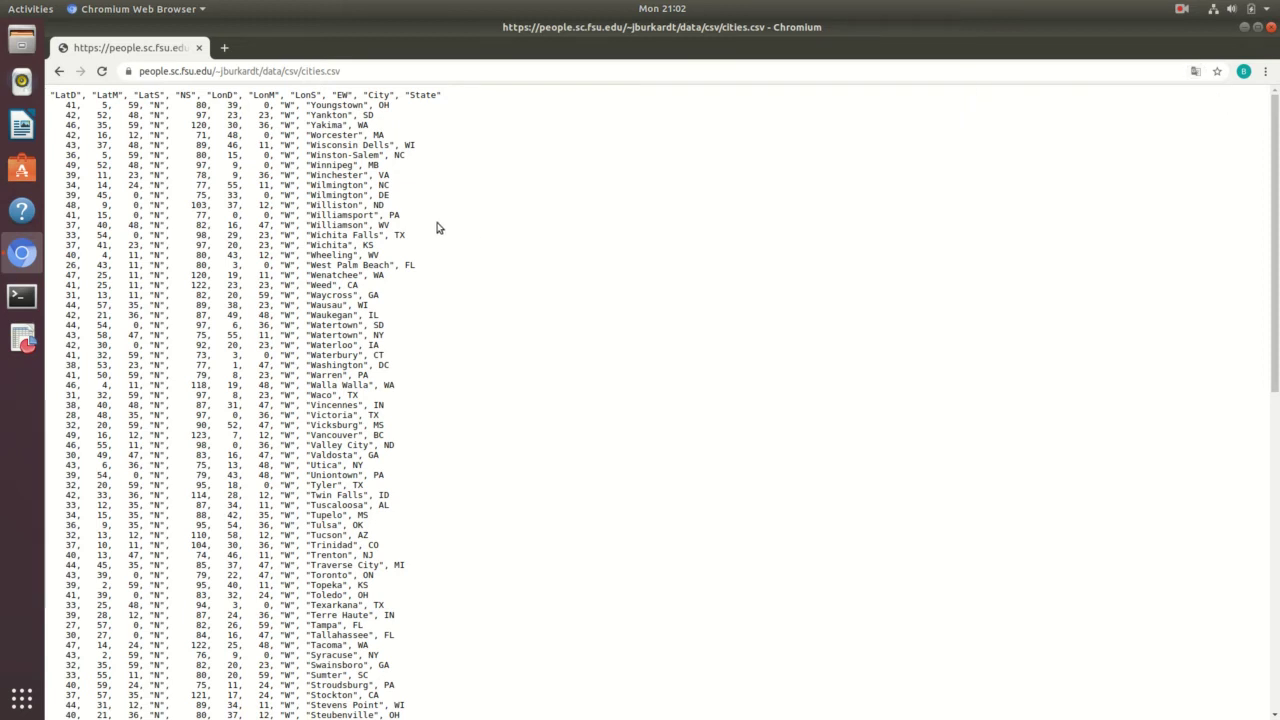
{"action": "right_click", "coordinate": [476, 263]}
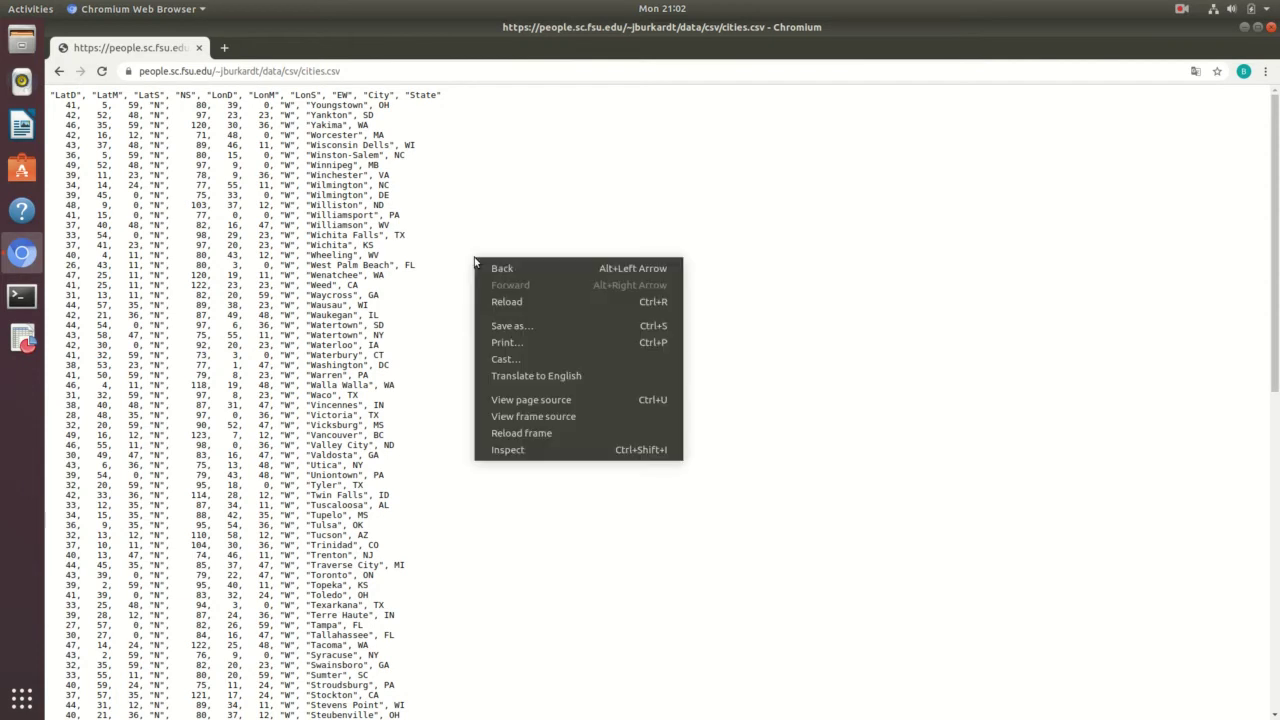
{"action": "left_click", "coordinate": [503, 330]}
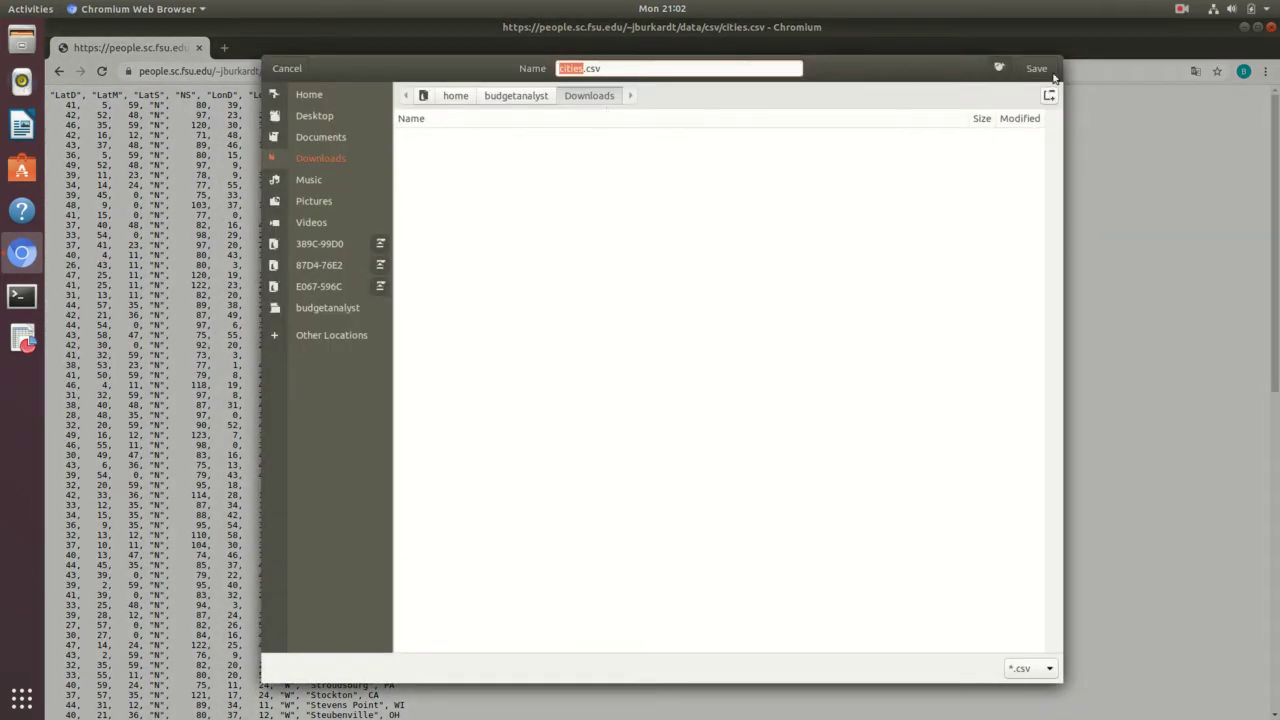
{"action": "left_click", "coordinate": [1050, 72]}
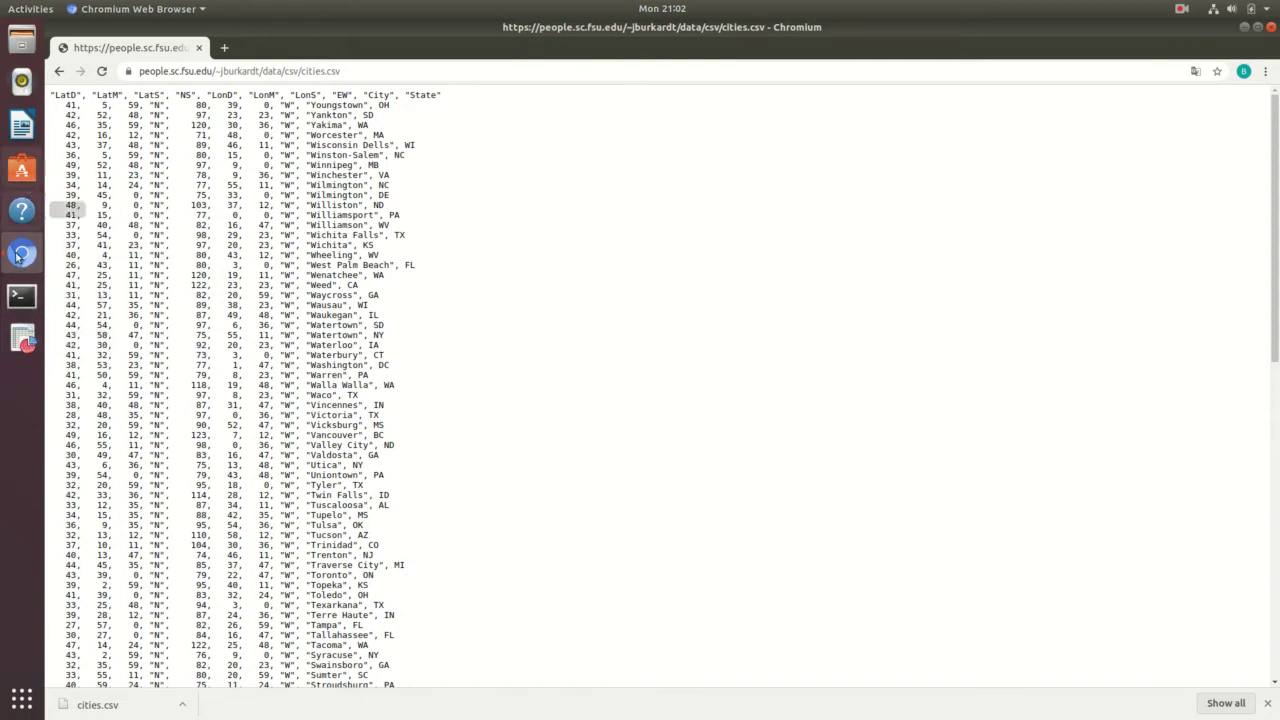
{"action": "left_click", "coordinate": [22, 700]}
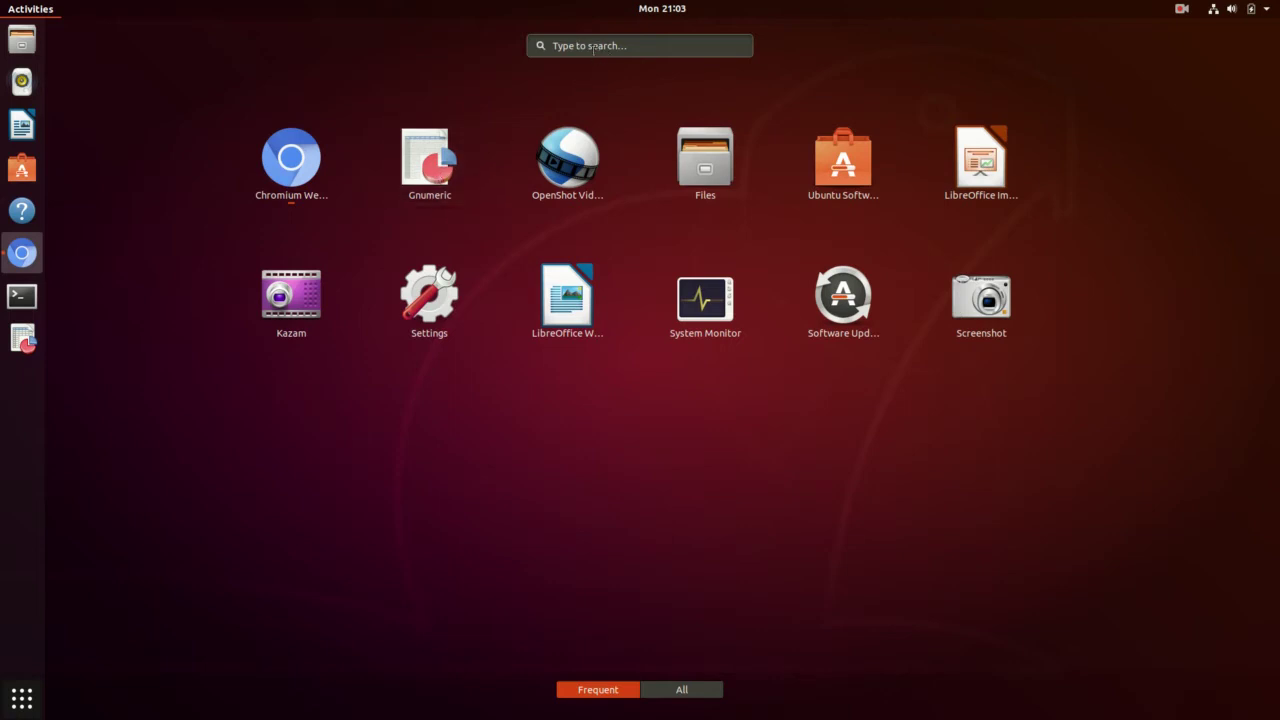
Launch Gnumeric from the application grid and maximize the blank Book1 window.
{"action": "left_click", "coordinate": [443, 178]}
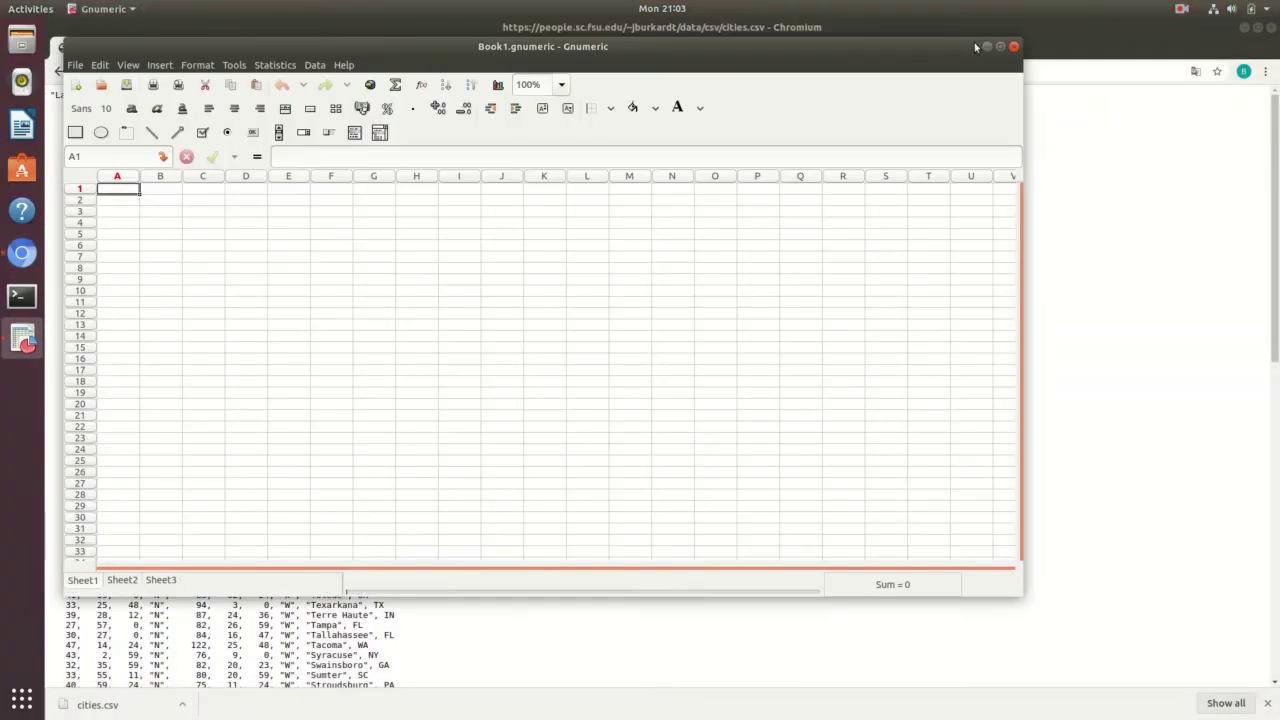
{"action": "left_click", "coordinate": [1000, 46]}
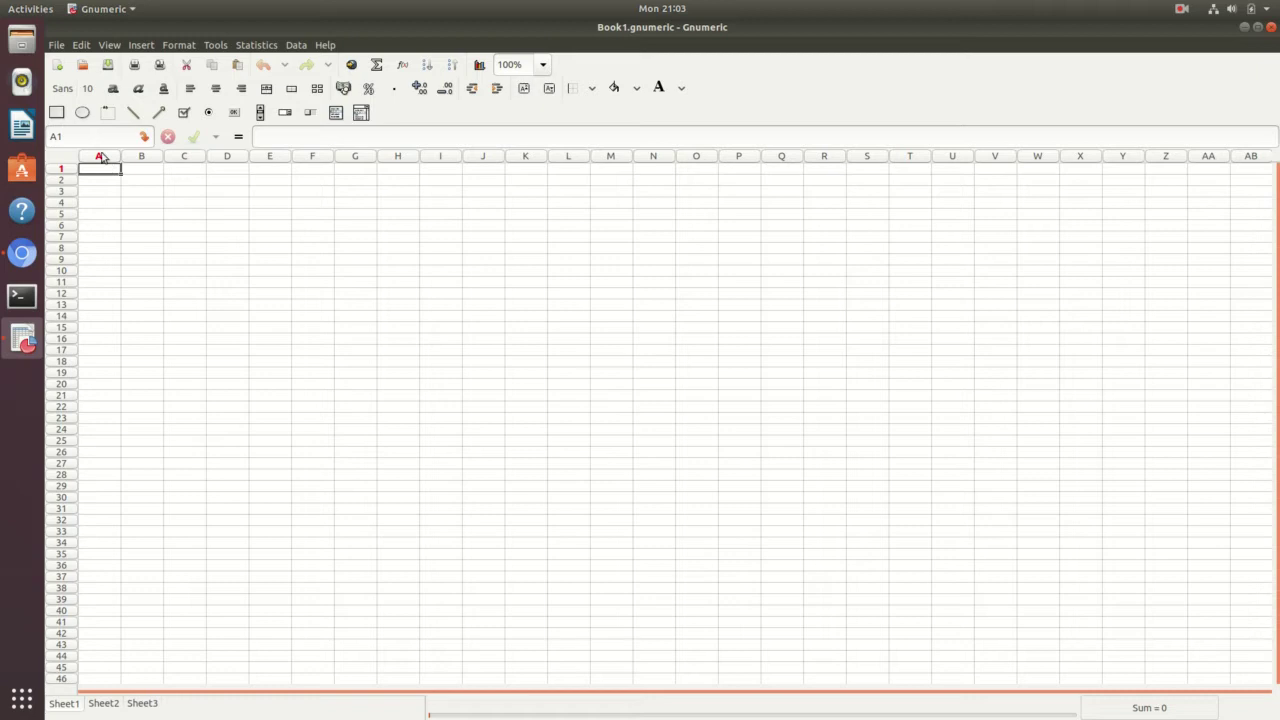
Open cities.csv from Downloads, listing All Files so the CSV appears.
{"action": "left_click", "coordinate": [56, 45]}
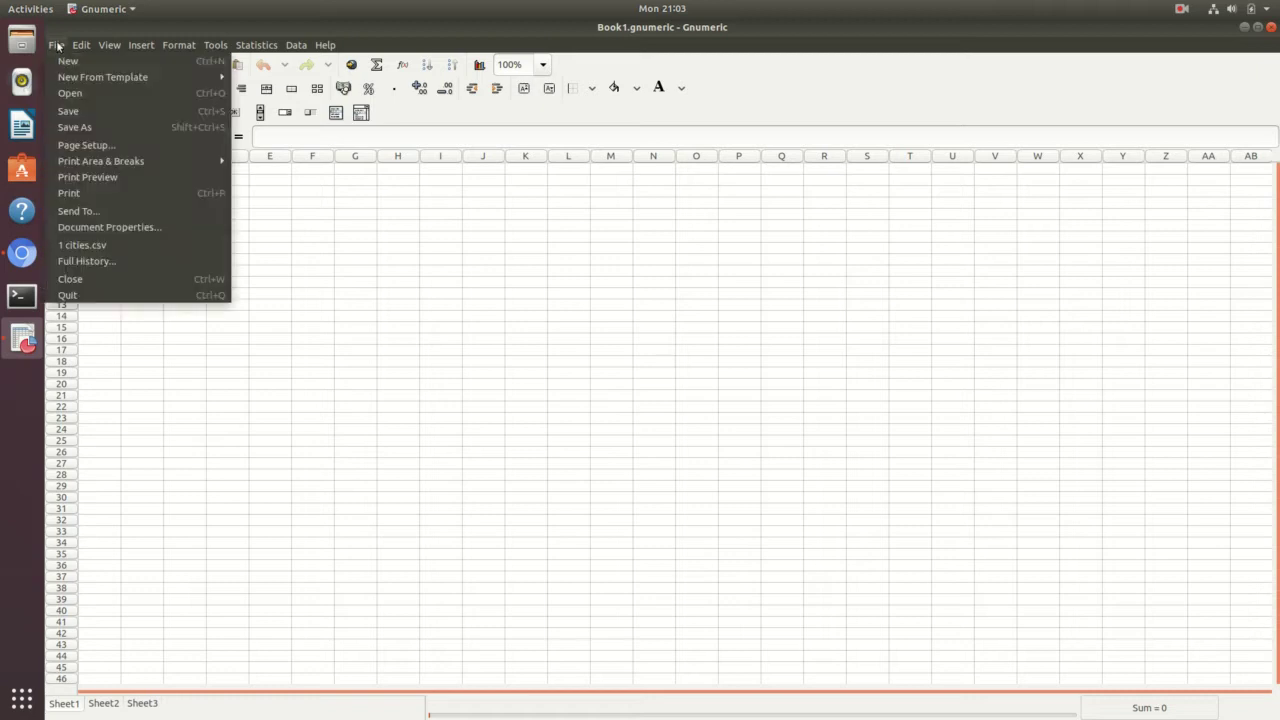
{"action": "left_click", "coordinate": [69, 94]}
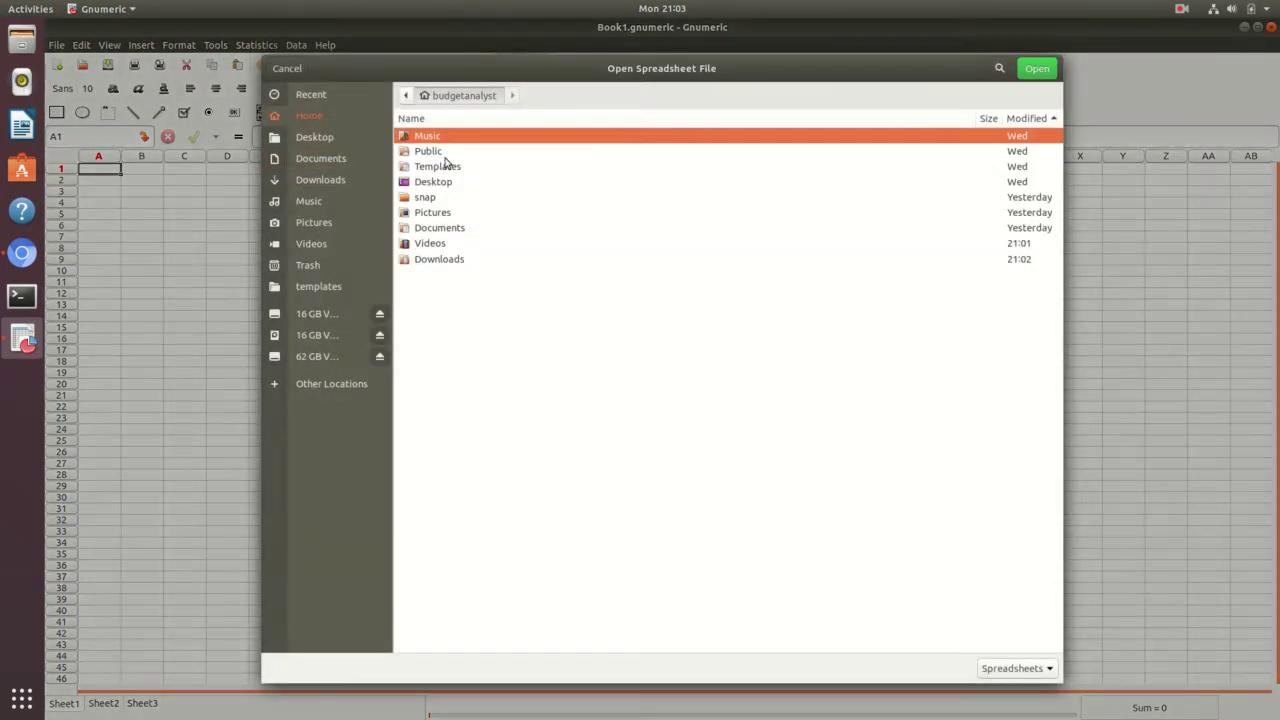
{"action": "double_click", "coordinate": [445, 263]}
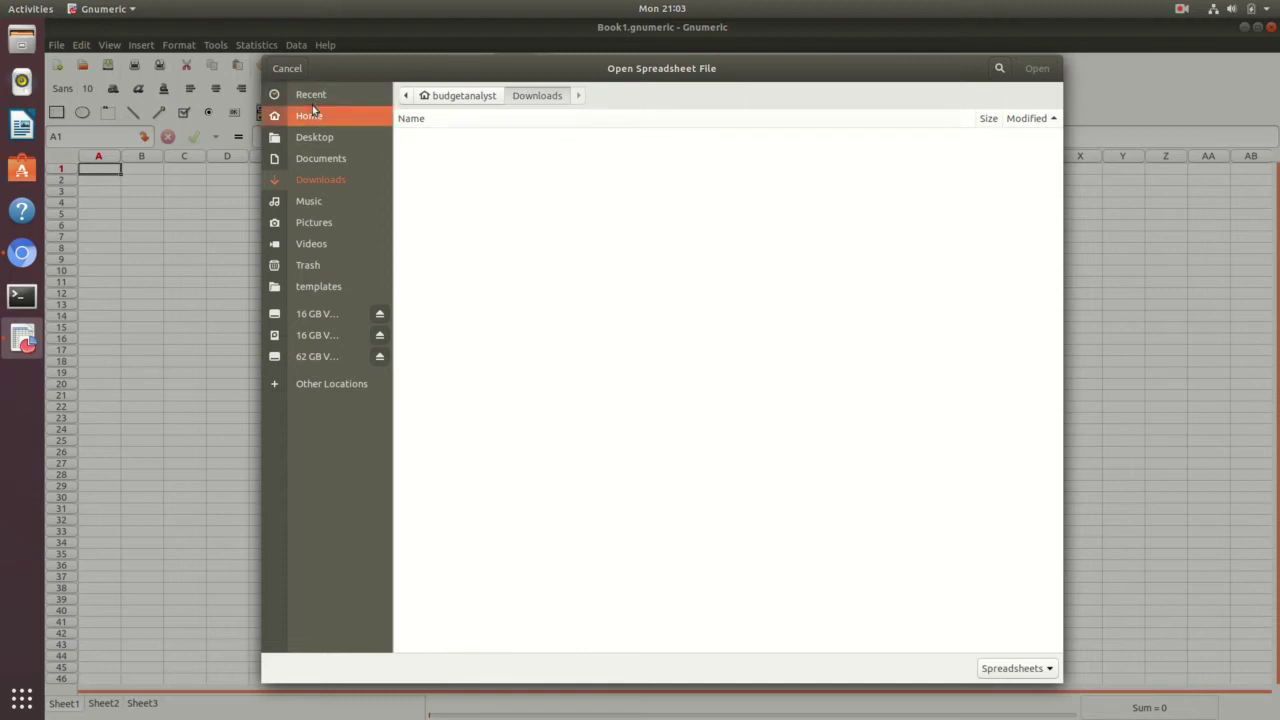
{"action": "left_click", "coordinate": [1014, 670]}
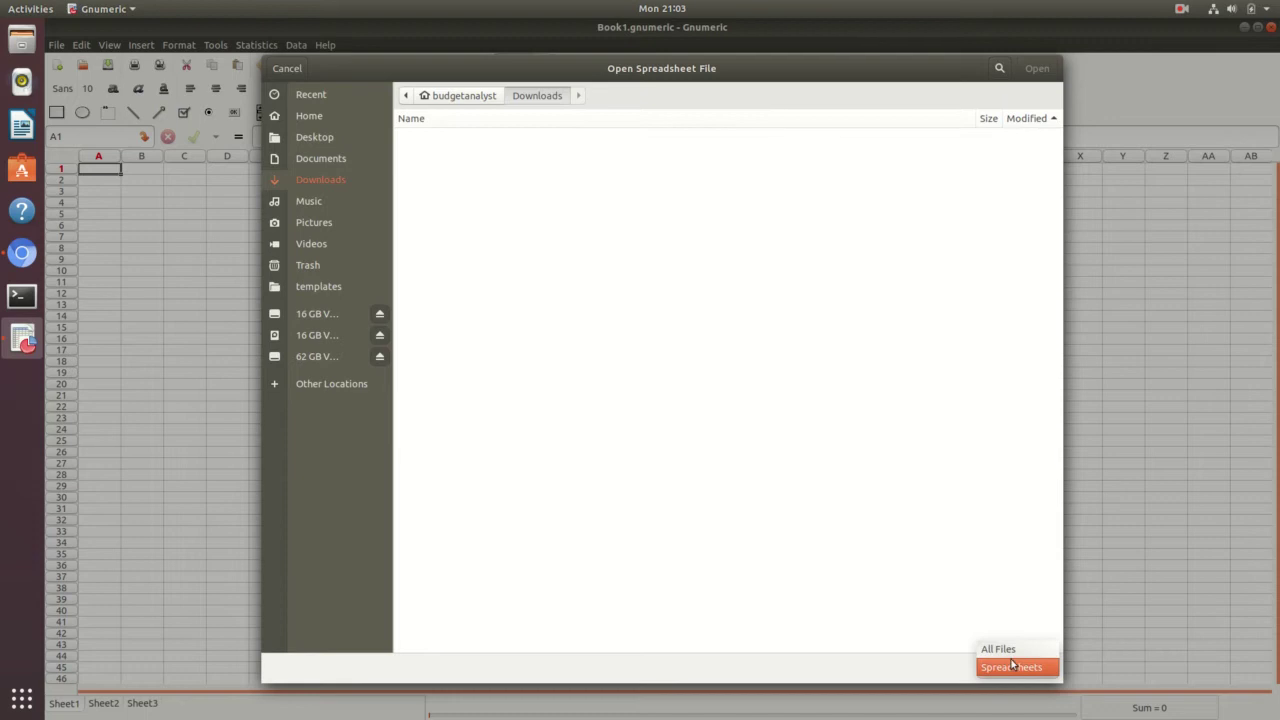
{"action": "left_click", "coordinate": [1003, 651]}
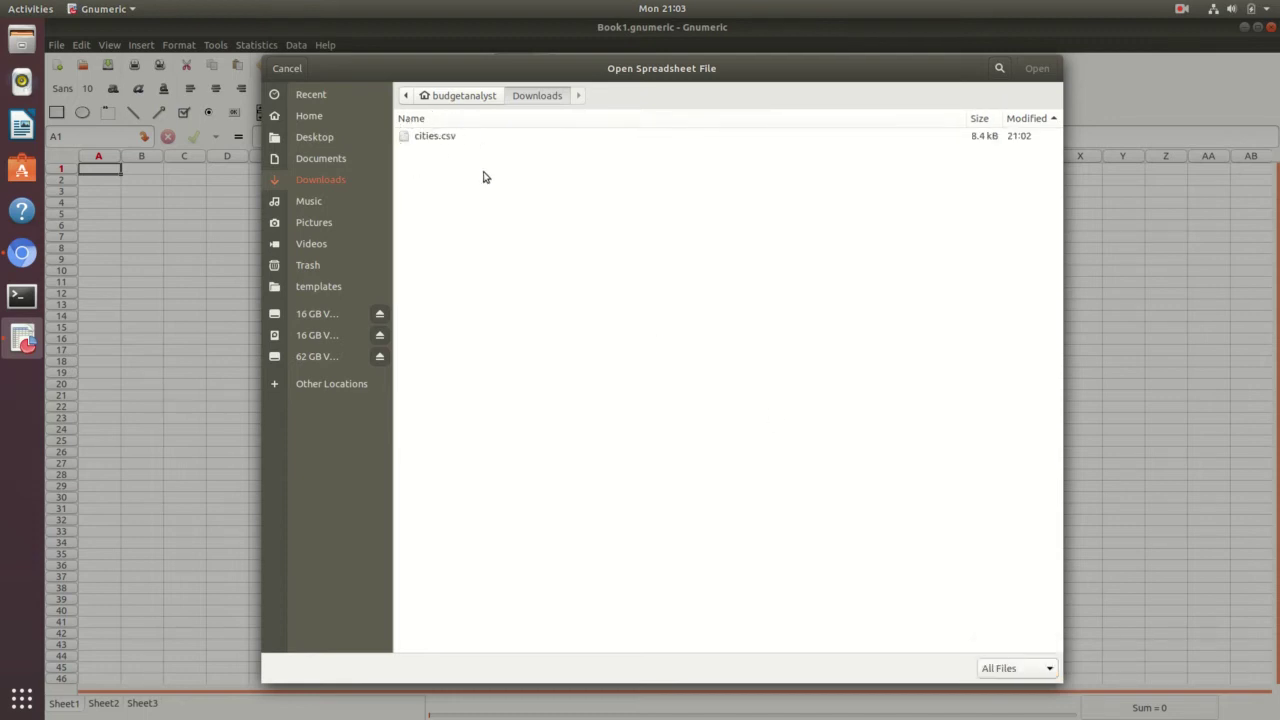
{"action": "left_click", "coordinate": [443, 140]}
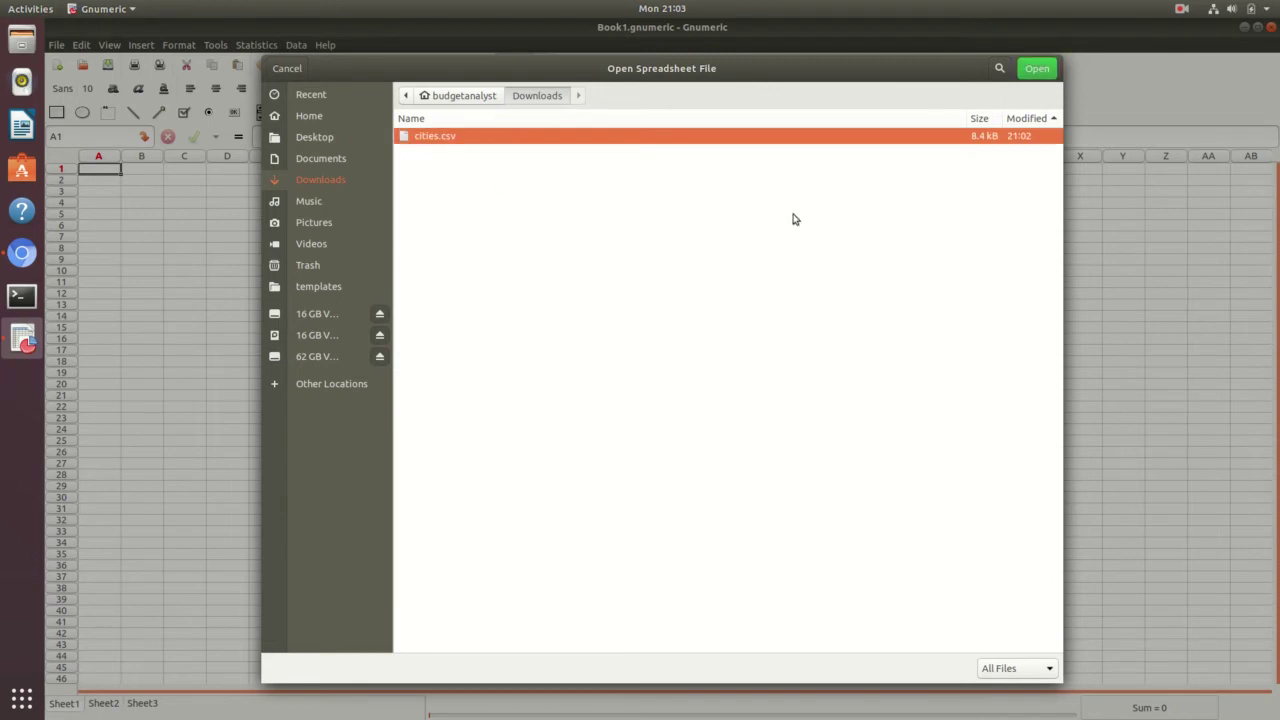
{"action": "left_click", "coordinate": [1036, 68]}
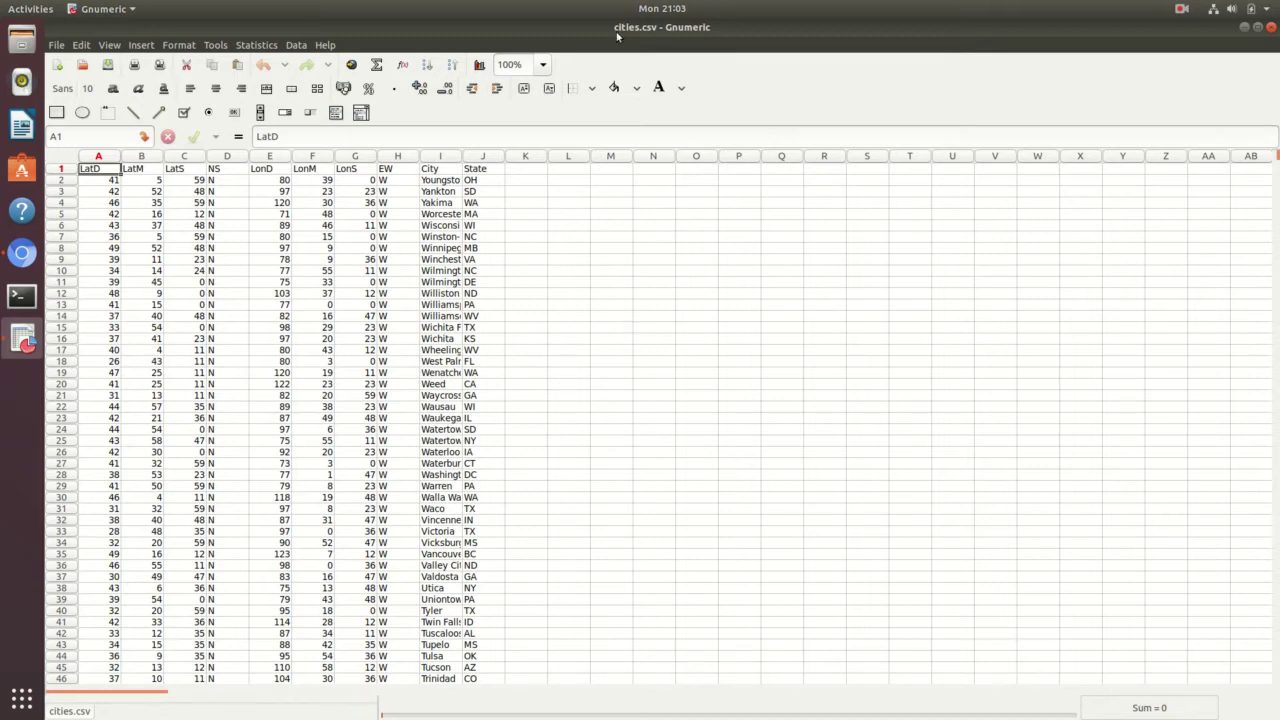
Save As cities.gnumeric in Gnumeric XML format, dropping the .csv extension.
{"action": "left_click", "coordinate": [490, 271]}
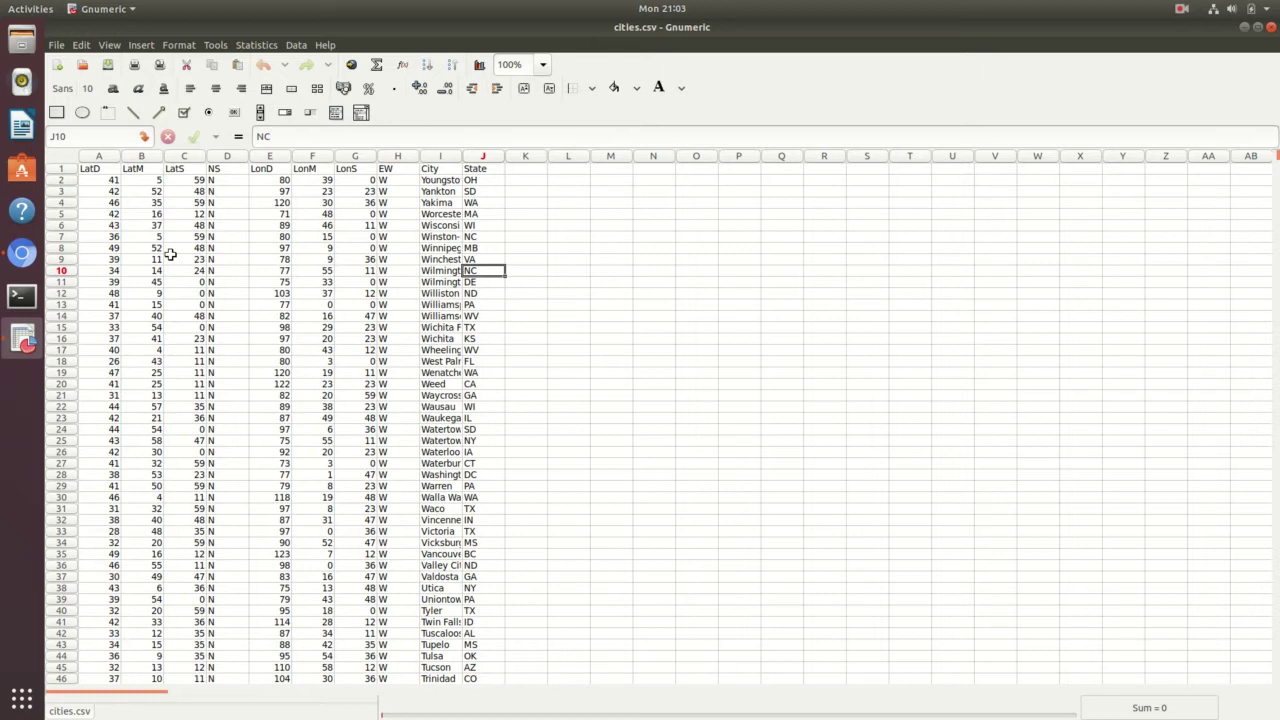
{"action": "left_click", "coordinate": [56, 46]}
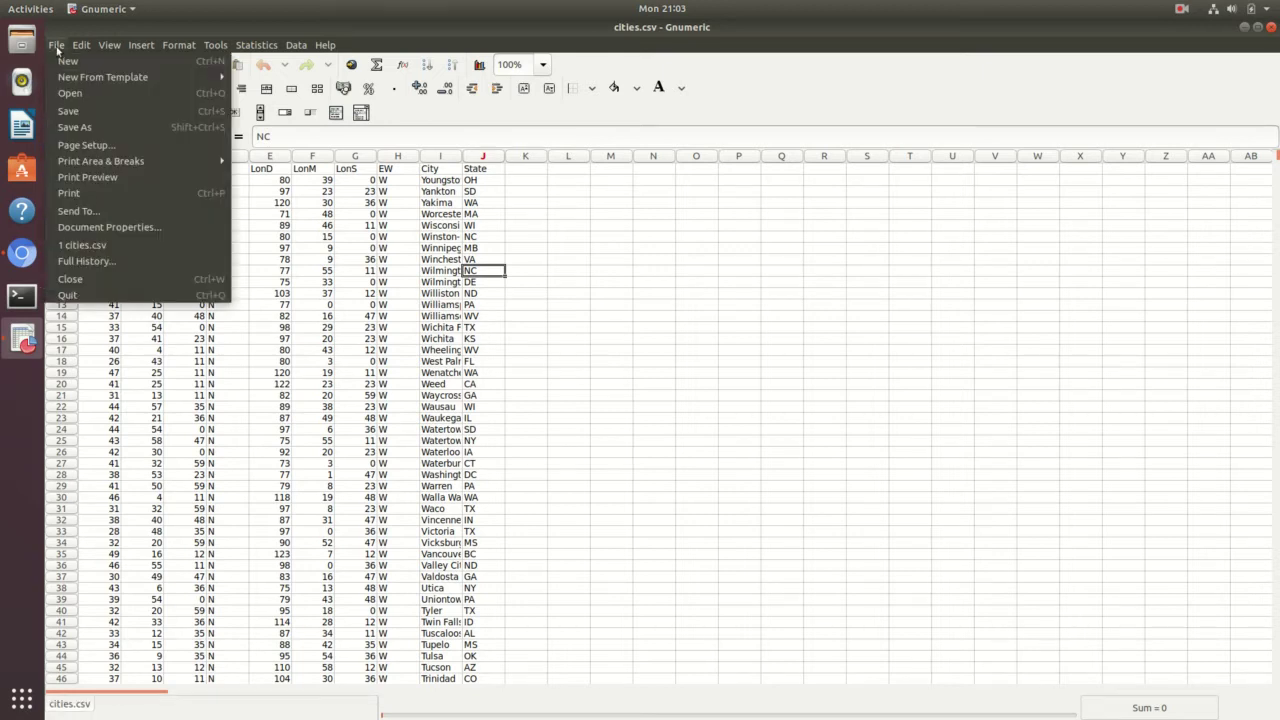
{"action": "left_click", "coordinate": [74, 128]}
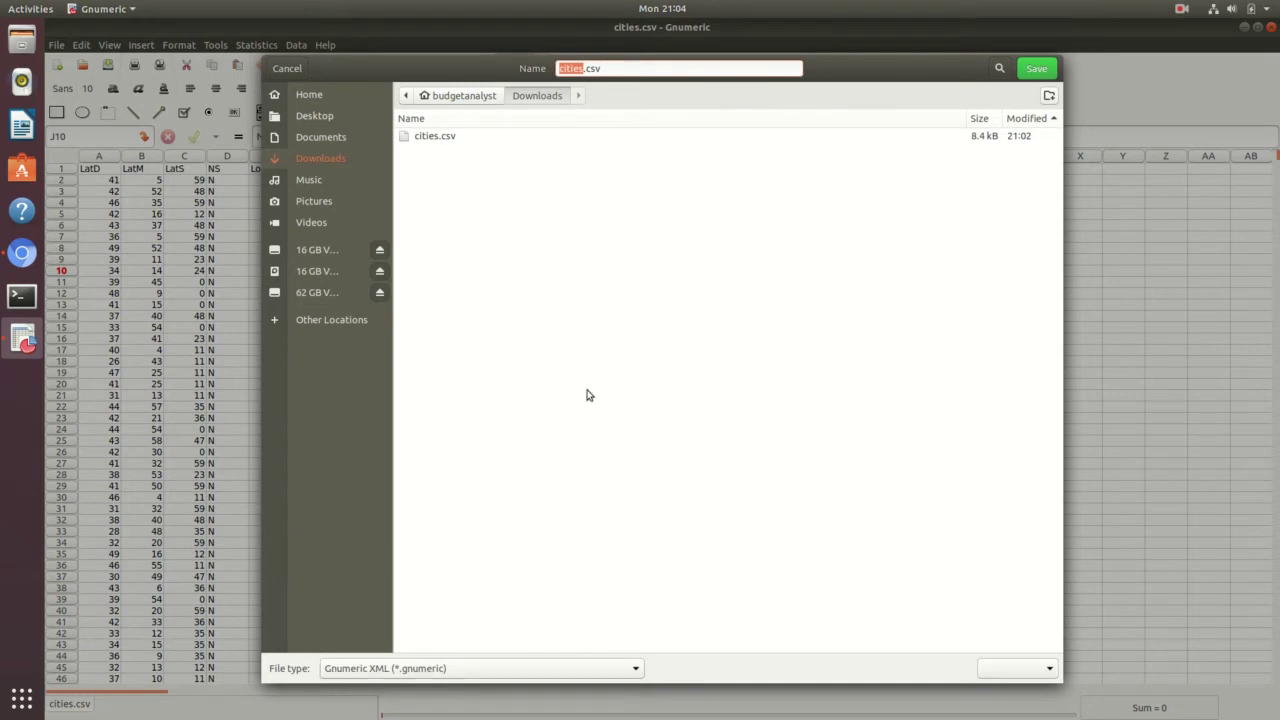
{"action": "left_click", "coordinate": [617, 68]}
{"action": "key", "text": "BackSpace"}
{"action": "key", "text": "BackSpace"}
{"action": "key", "text": "BackSpace"}
{"action": "key", "text": "BackSpace"}
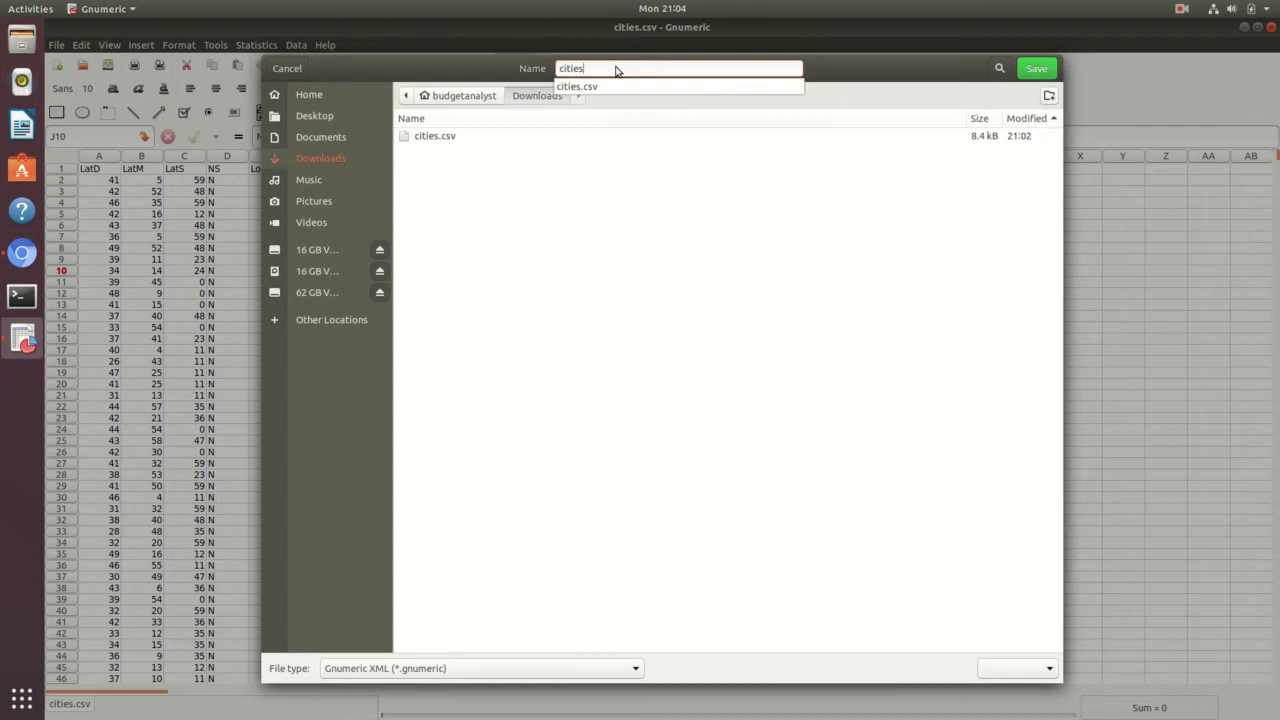
{"action": "key", "text": "Return"}
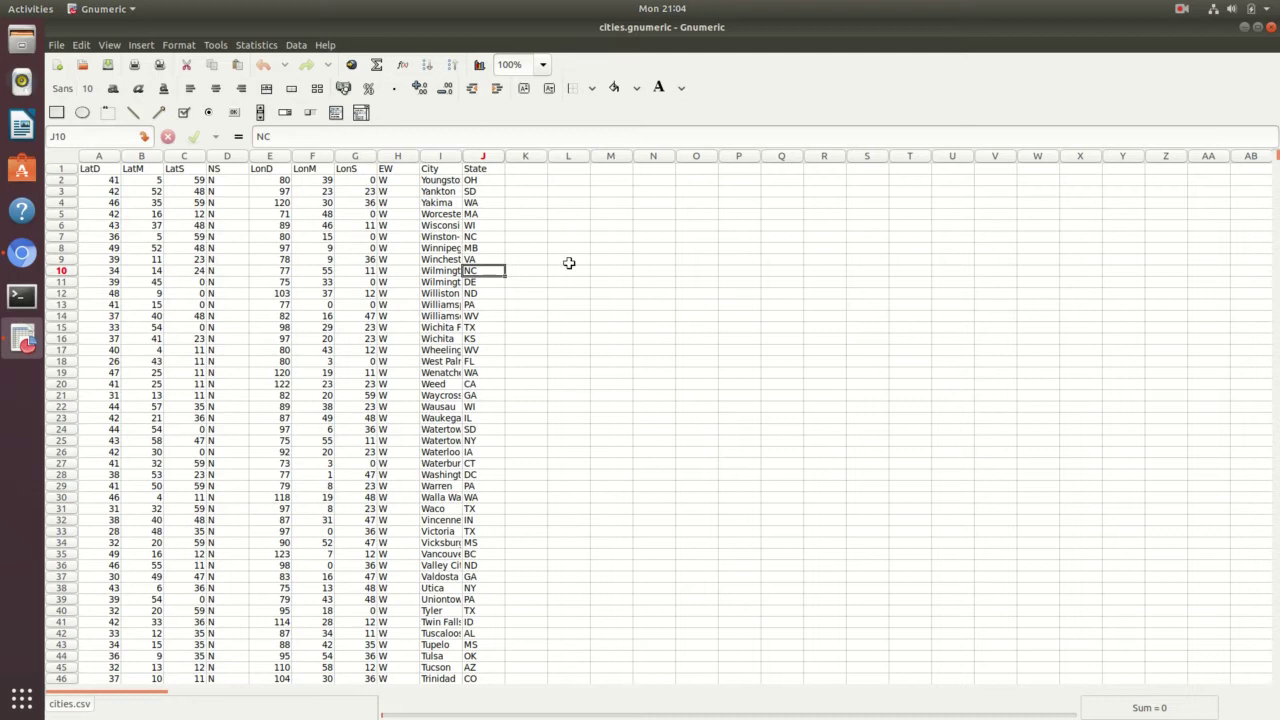
{"action": "left_click", "coordinate": [694, 269]}
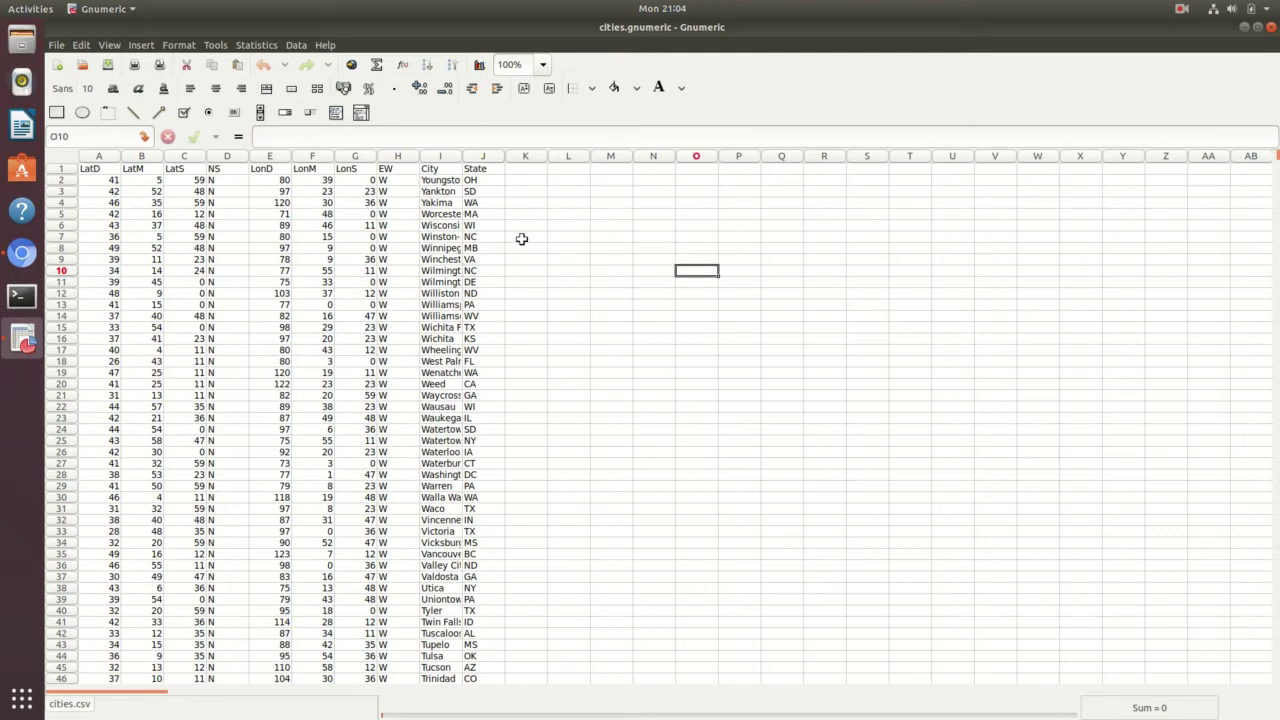
Auto-fit column I so names like Winston-Salem show in full.
{"action": "left_click", "coordinate": [556, 236]}
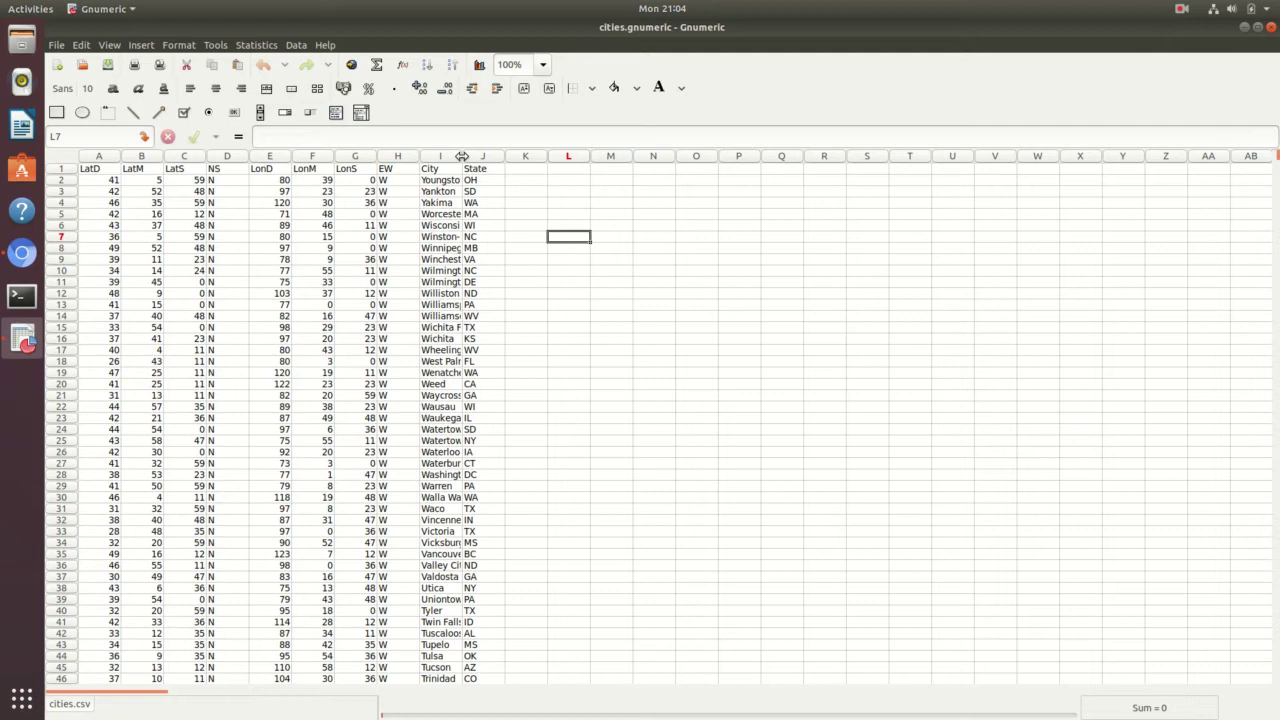
{"action": "double_click", "coordinate": [461, 156]}
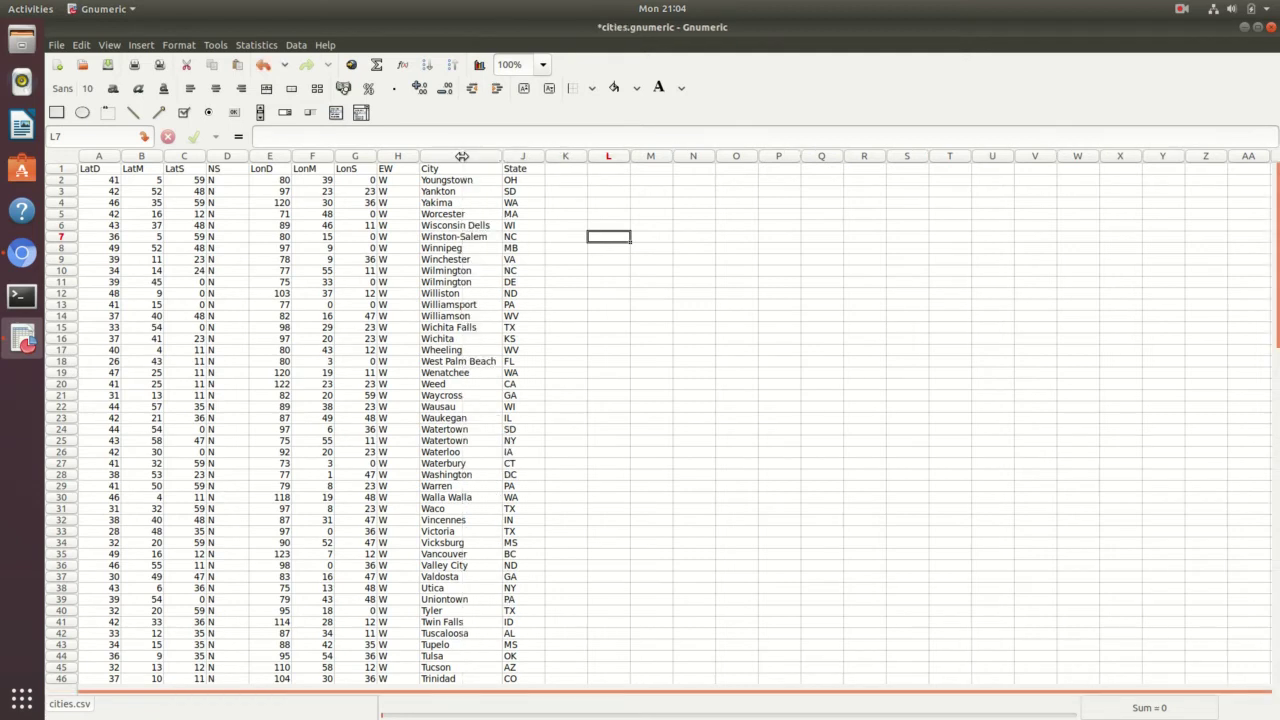
Select header cells A1 through J1, from LatD to State.
{"action": "left_click", "coordinate": [518, 268]}
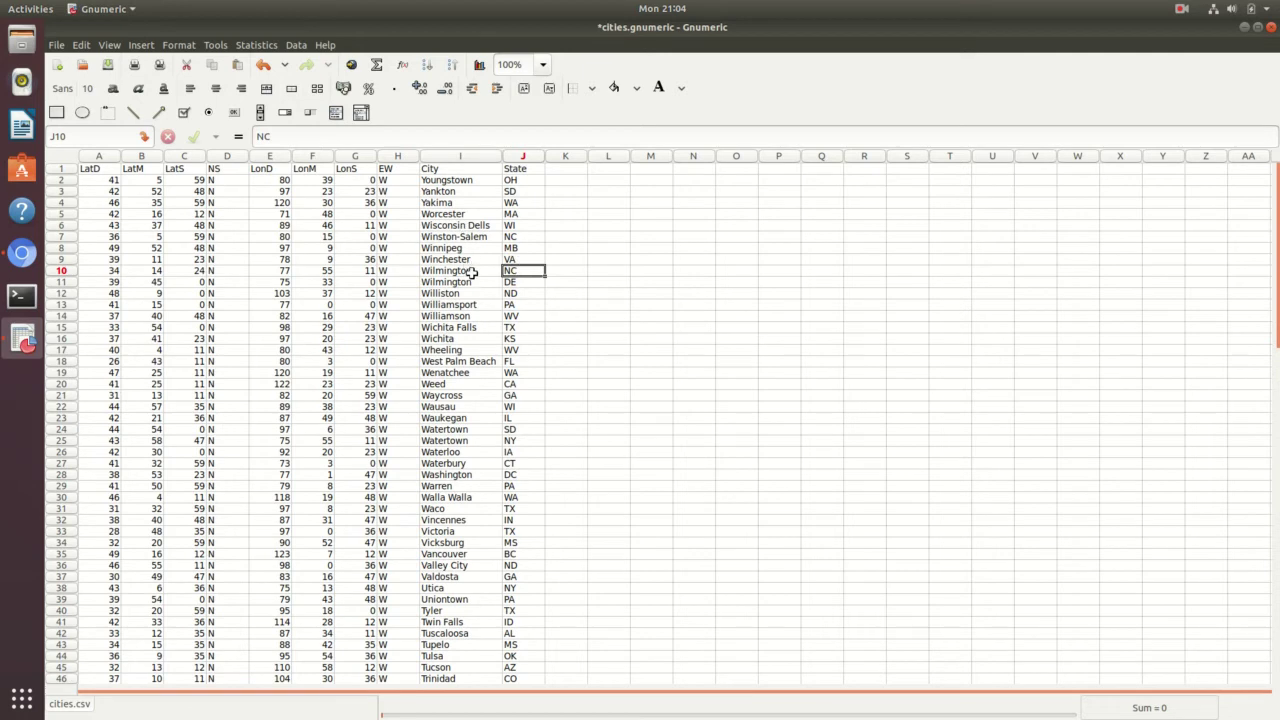
{"action": "left_click", "coordinate": [568, 239]}
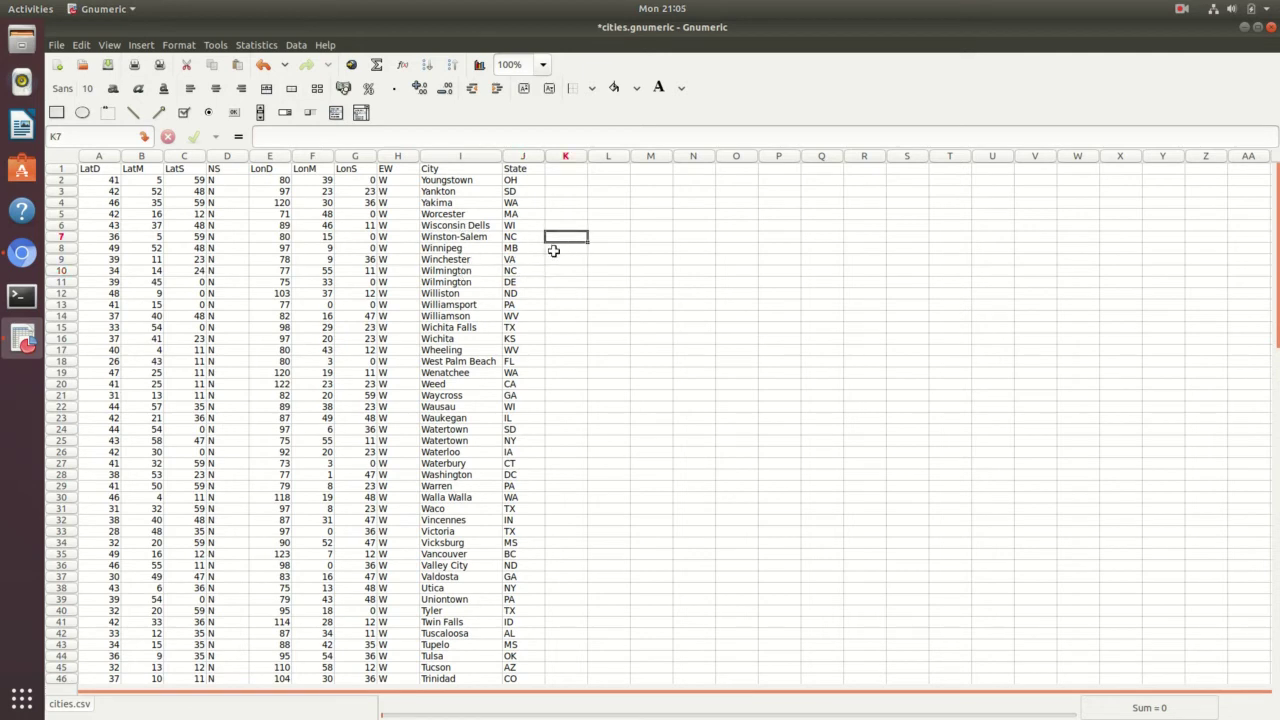
{"action": "left_click", "coordinate": [515, 269]}
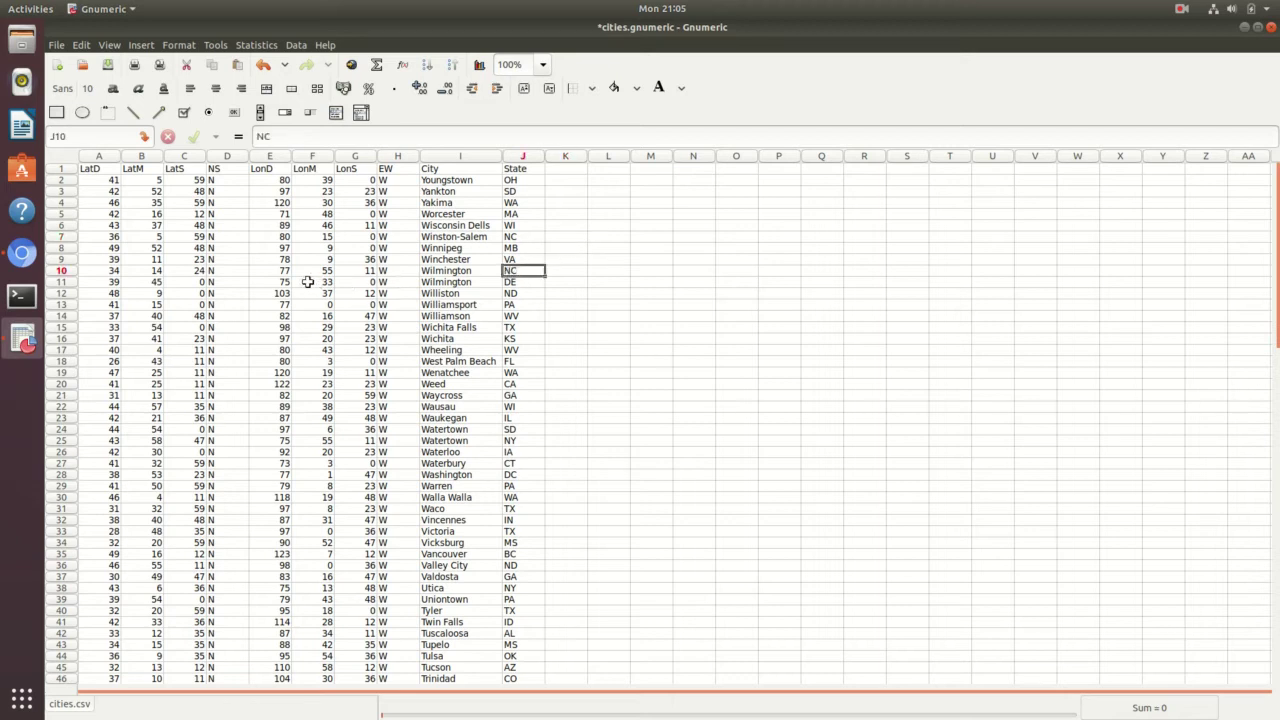
{"action": "left_click", "coordinate": [229, 249]}
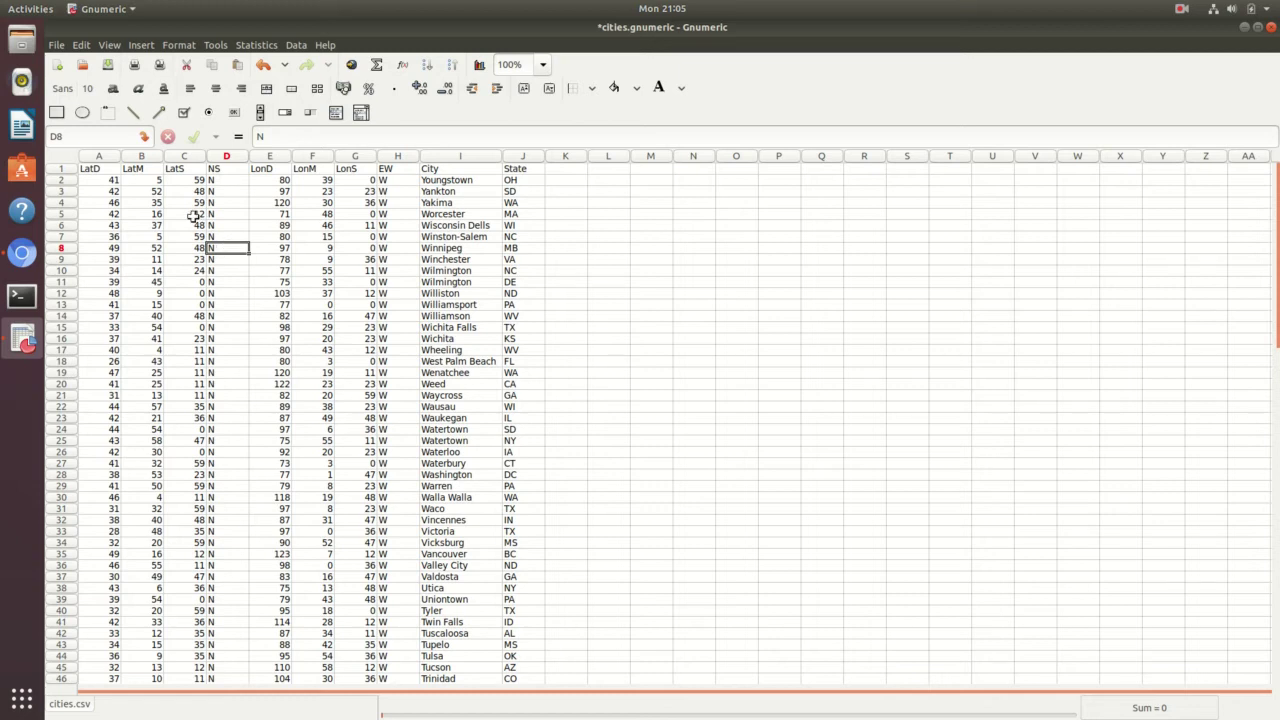
{"action": "left_click", "coordinate": [193, 224]}
{"action": "left_click", "coordinate": [155, 236]}
{"action": "left_click_drag", "start_coordinate": [104, 168], "coordinate": [487, 167]}
{"action": "left_click_drag", "start_coordinate": [508, 168], "coordinate": [508, 168]}
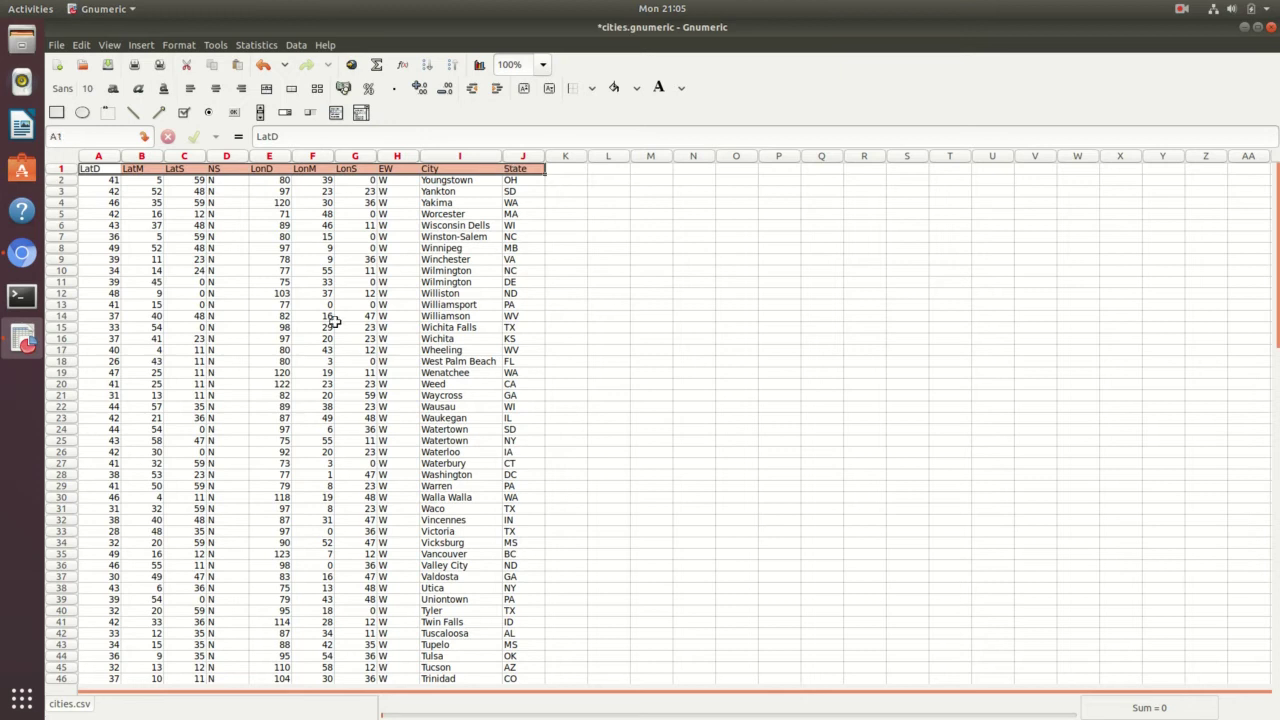
Add an AutoFilter to the header row via Data > Filter.
{"action": "left_click", "coordinate": [296, 45]}
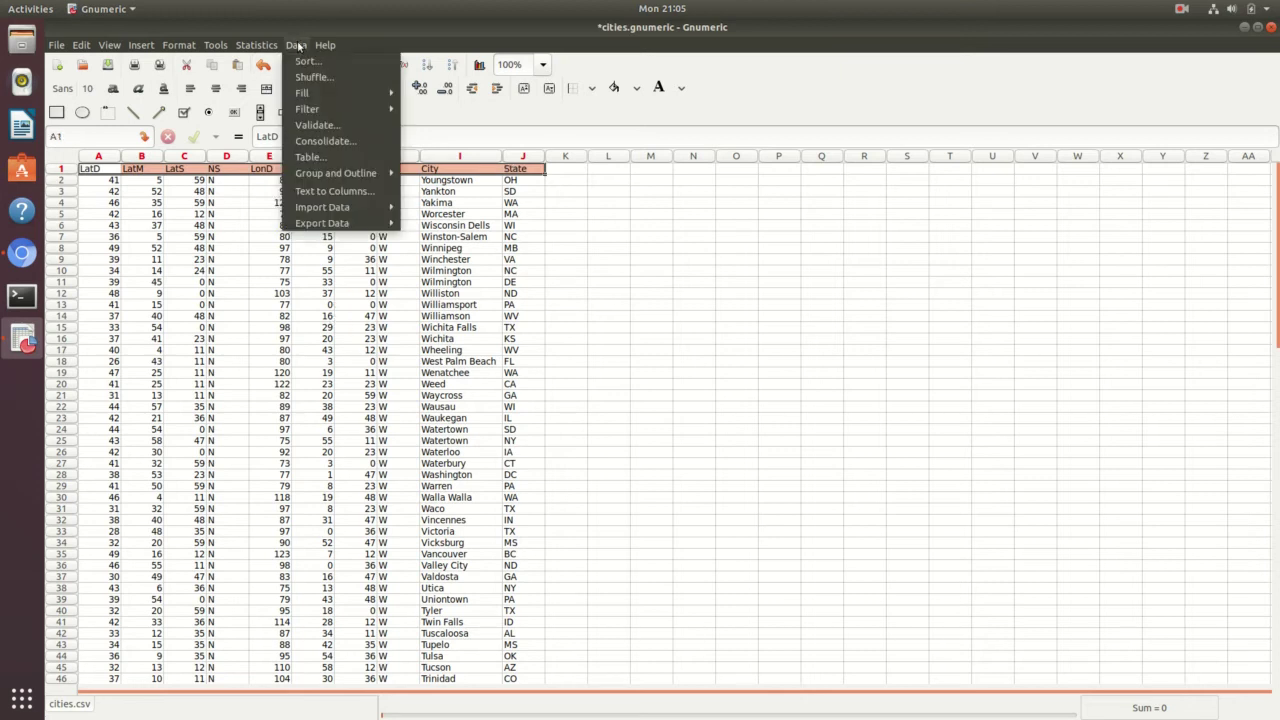
{"action": "mouse_move", "coordinate": [312, 110]}
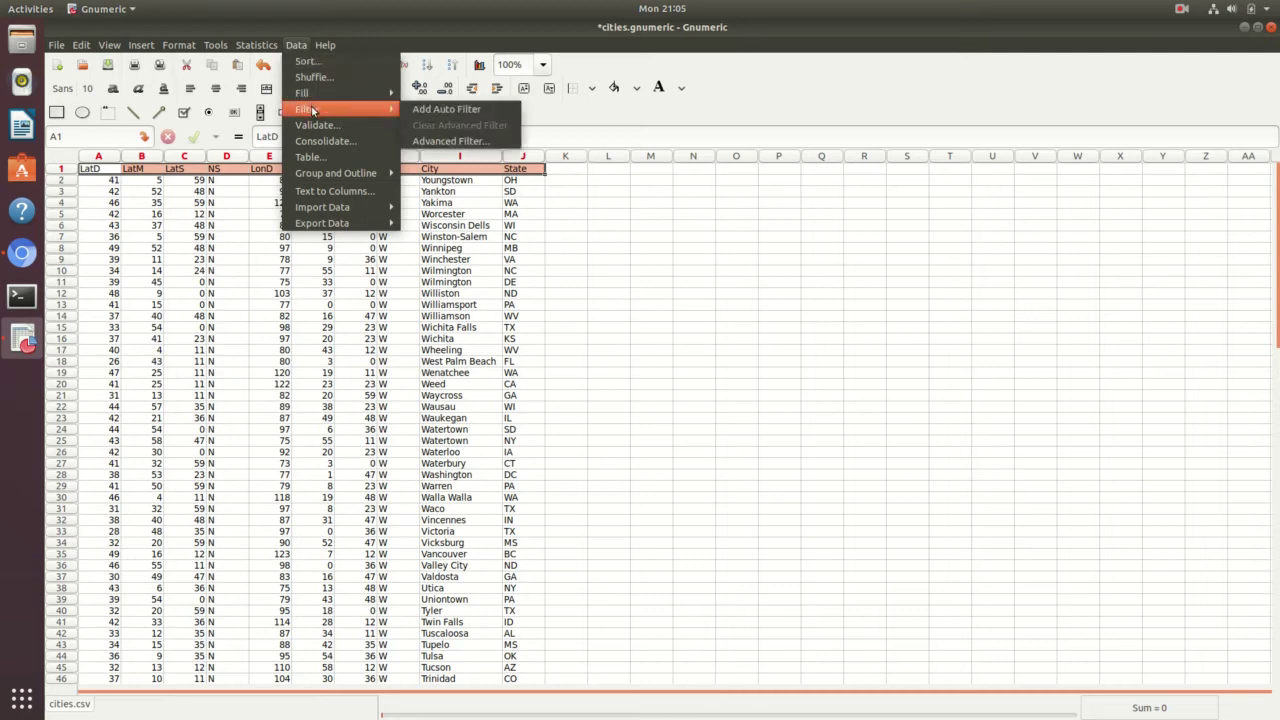
{"action": "left_click", "coordinate": [437, 110]}
{"action": "left_click", "coordinate": [356, 270]}
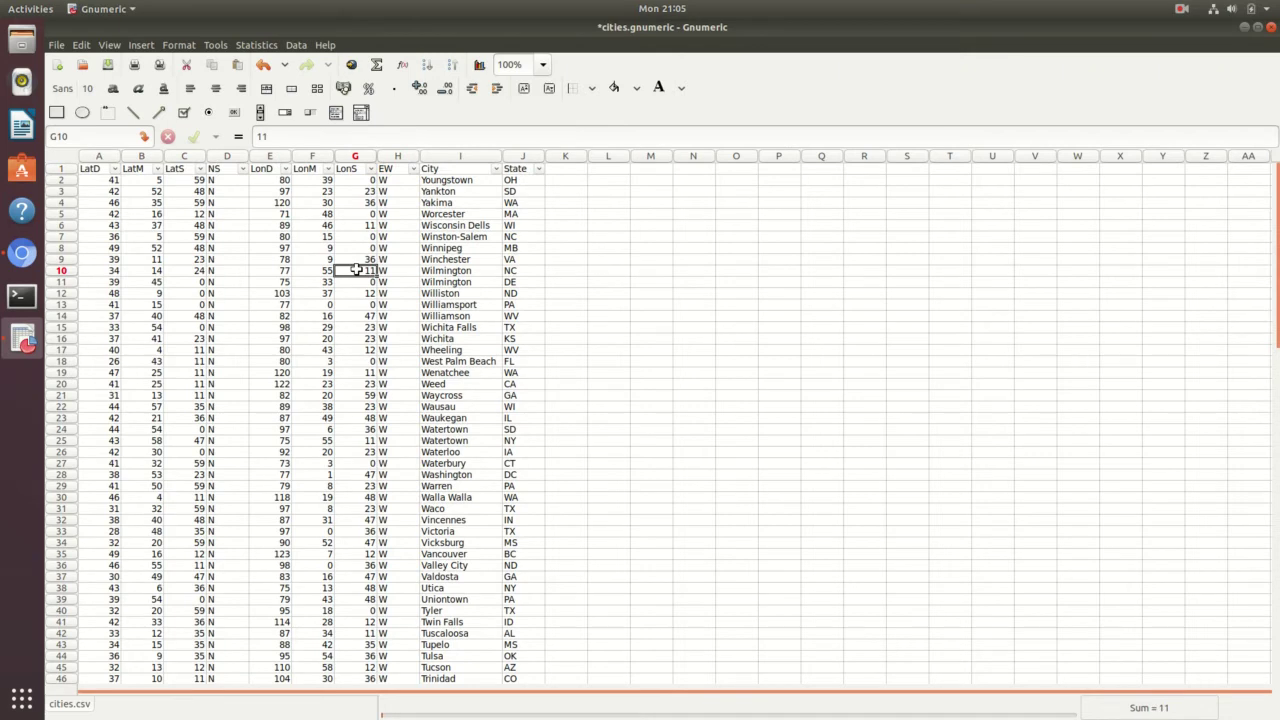
Filter City to Reno, undo it, then filter City to Red Bluff.
{"action": "left_click", "coordinate": [468, 247]}
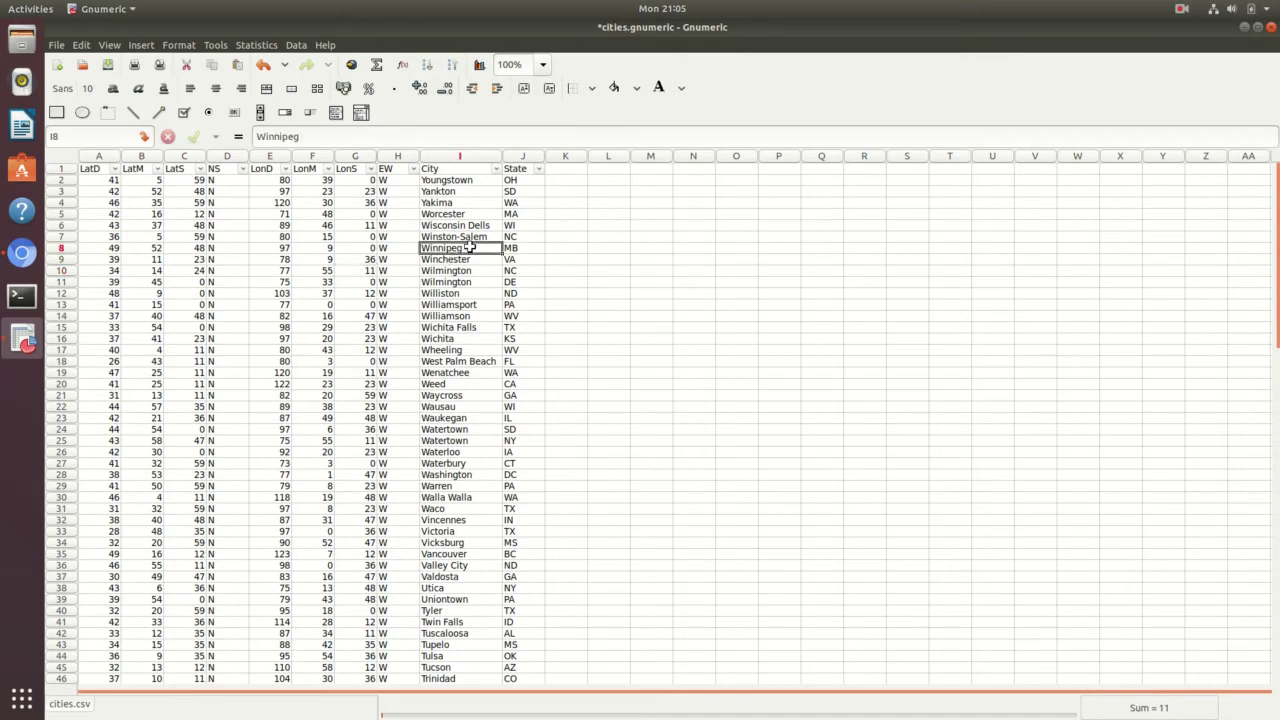
{"action": "left_click", "coordinate": [502, 214]}
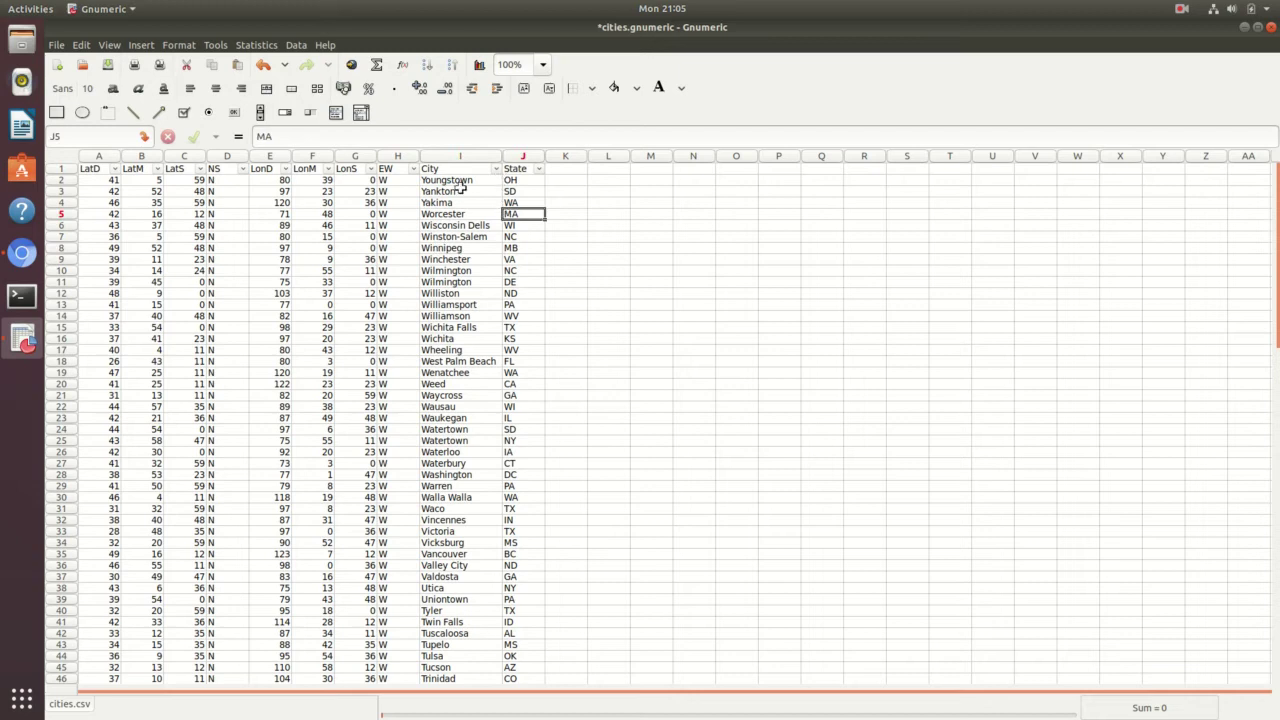
{"action": "left_click", "coordinate": [495, 169]}
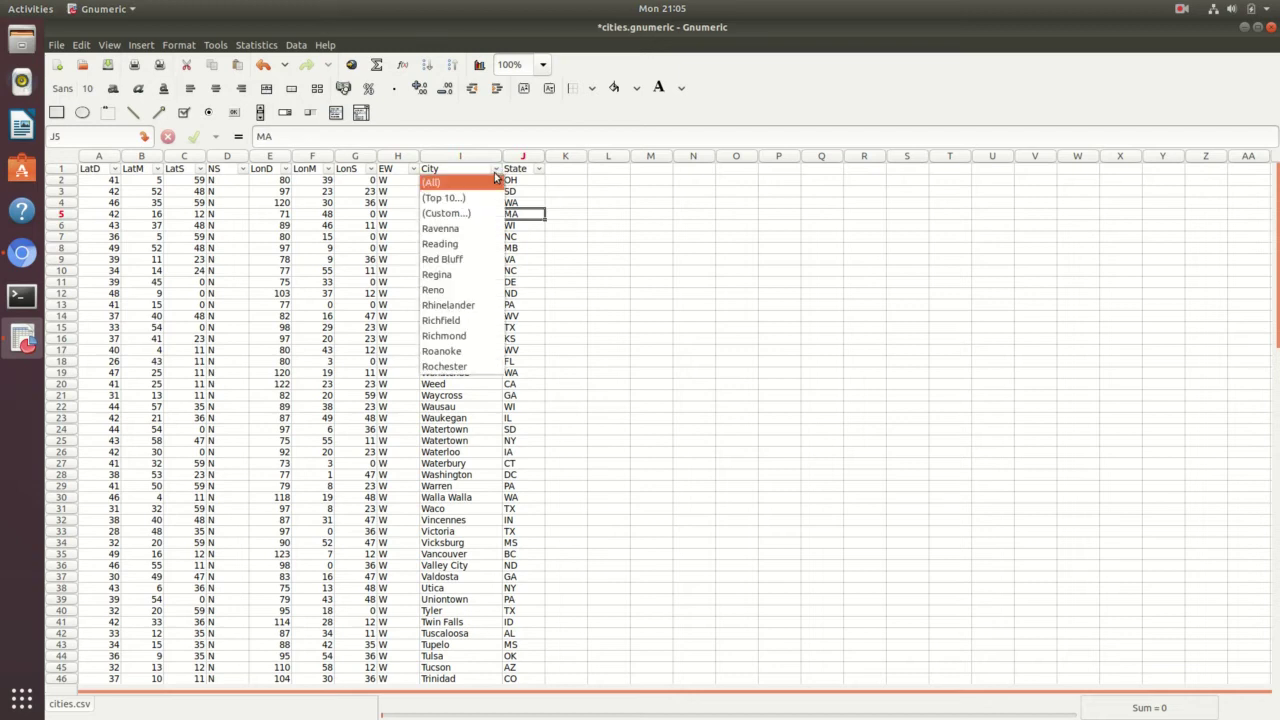
{"action": "left_click", "coordinate": [461, 292]}
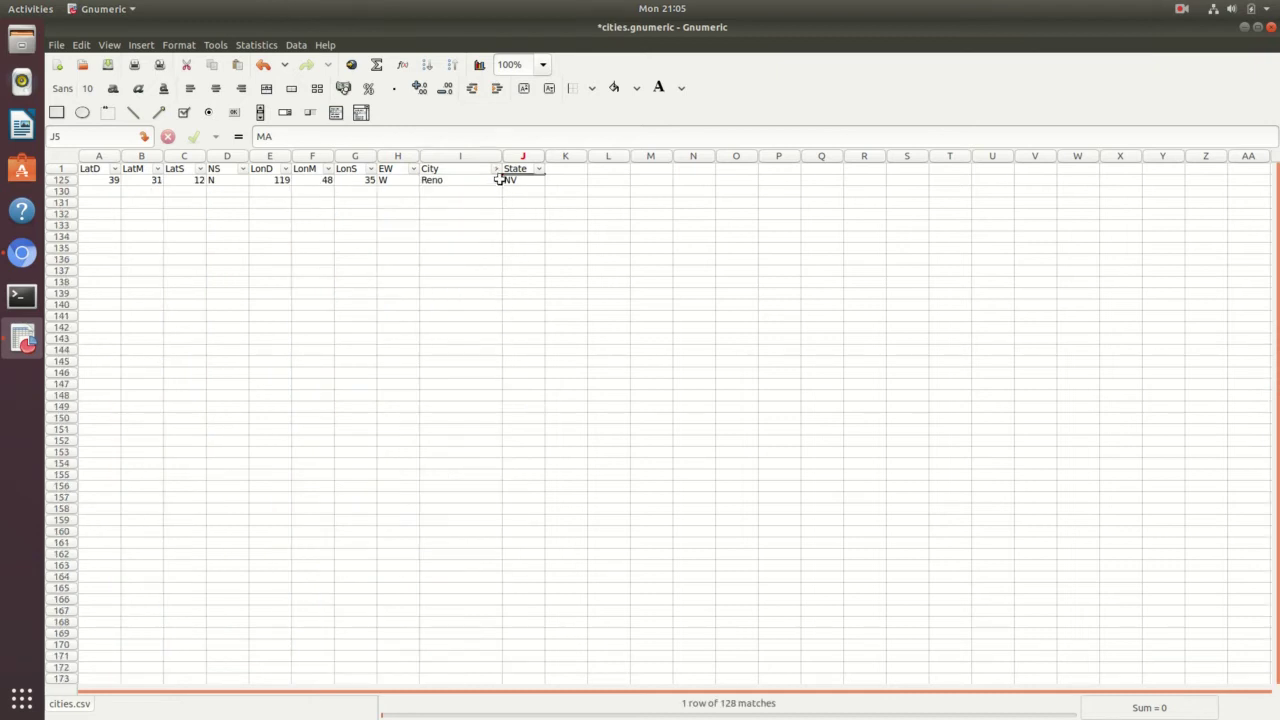
{"action": "left_click", "coordinate": [263, 66]}
{"action": "left_click", "coordinate": [448, 257]}
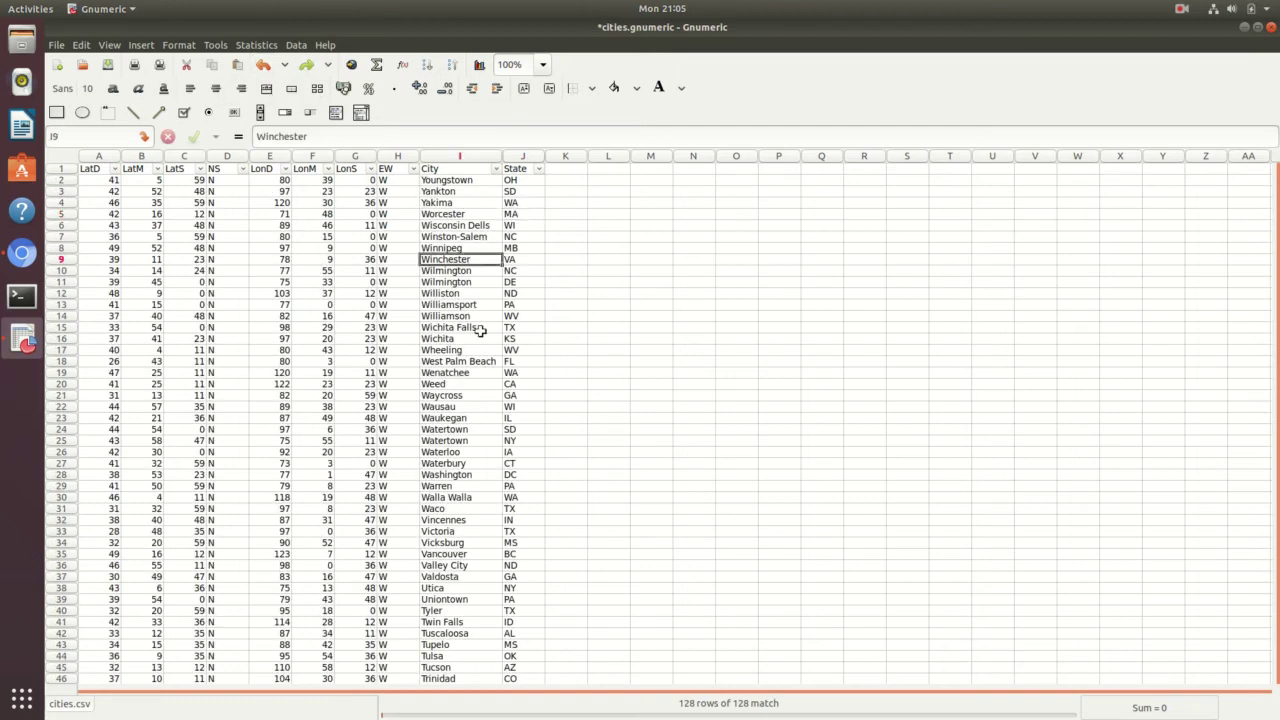
{"action": "left_click", "coordinate": [480, 331]}
{"action": "left_click", "coordinate": [495, 169]}
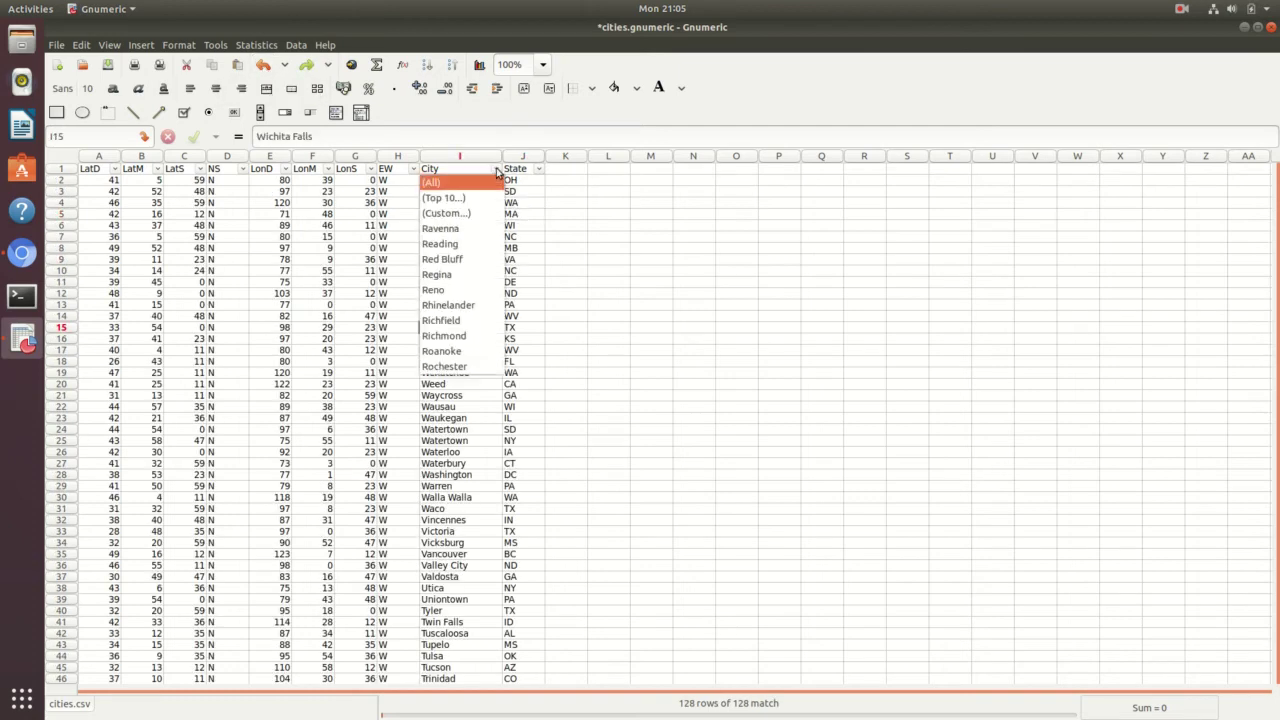
{"action": "left_click", "coordinate": [468, 259]}
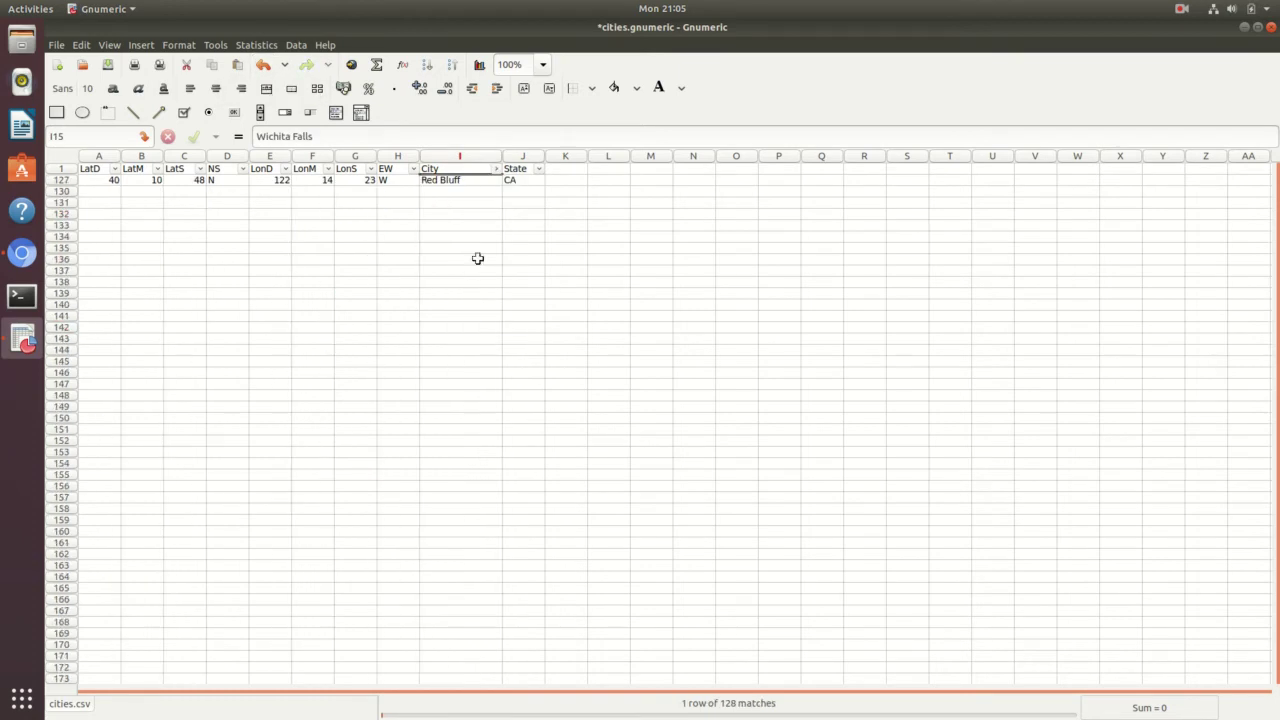
Set the City filter back to (All) so every row shows.
{"action": "left_click", "coordinate": [496, 170]}
{"action": "scroll", "coordinate": [466, 229], "scroll_direction": "up", "scroll_amount": 3}
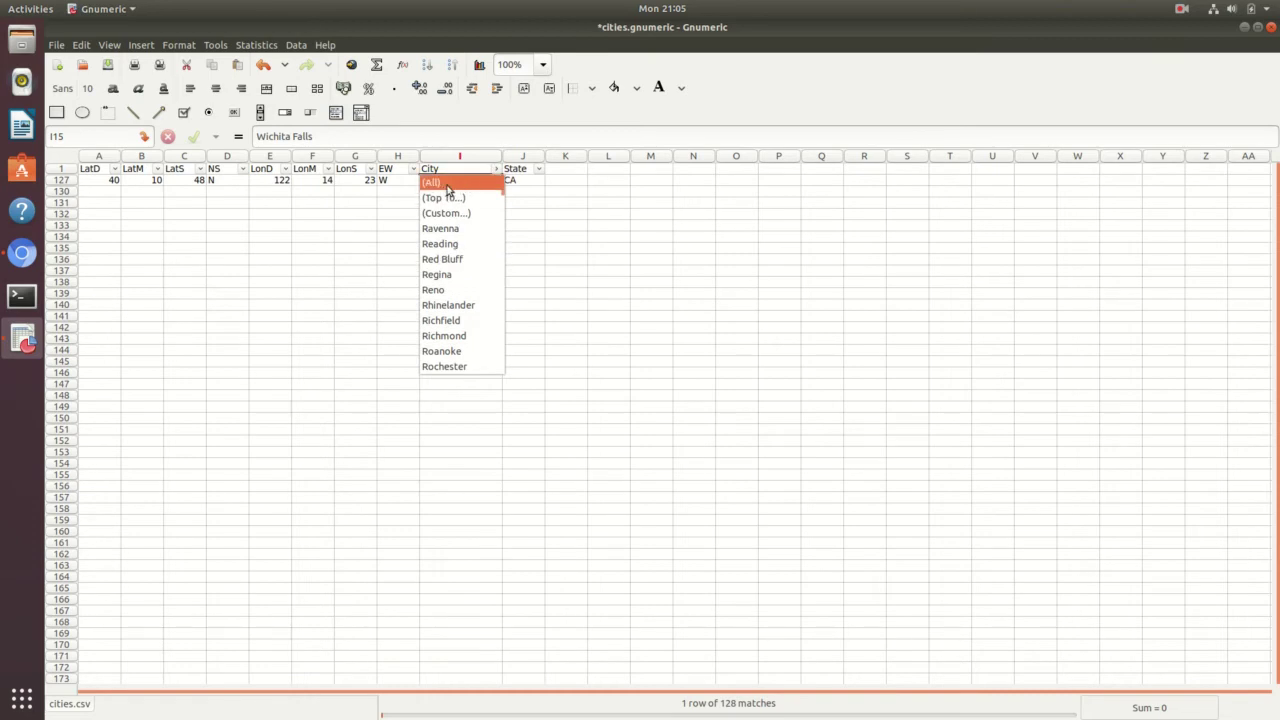
{"action": "left_click", "coordinate": [433, 183]}
{"action": "left_click", "coordinate": [496, 247]}
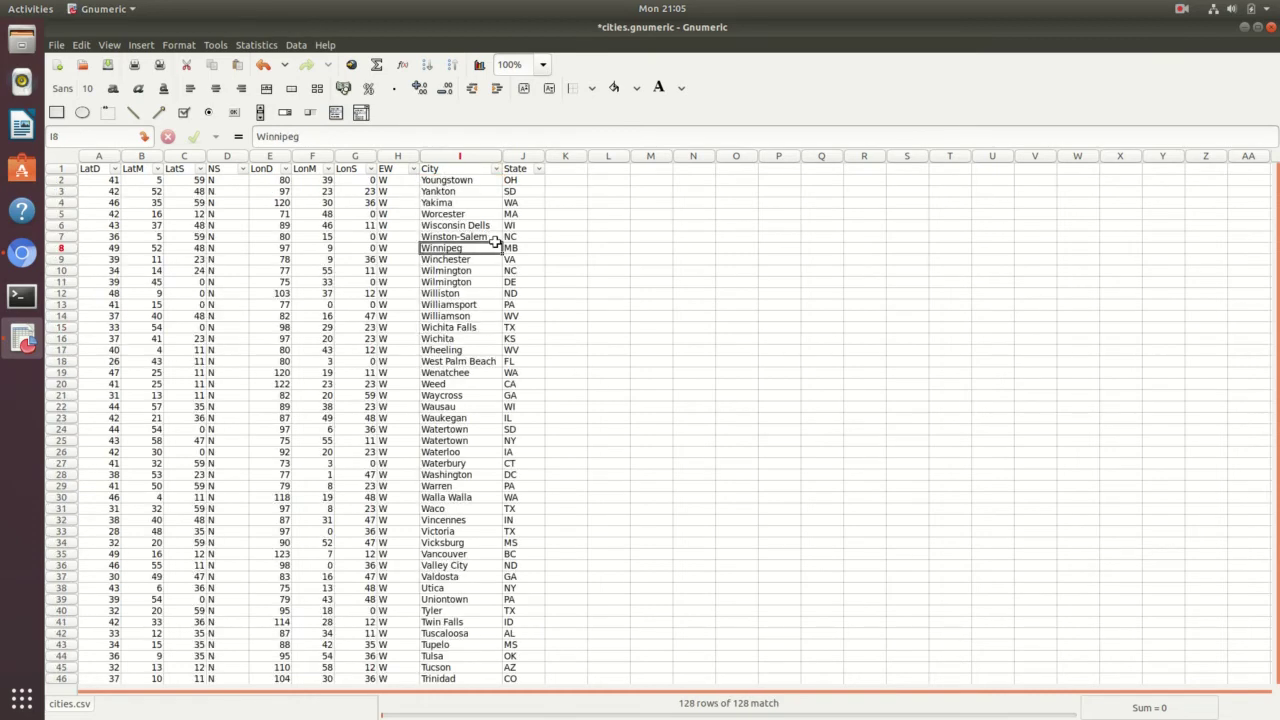
{"action": "left_click", "coordinate": [497, 169]}
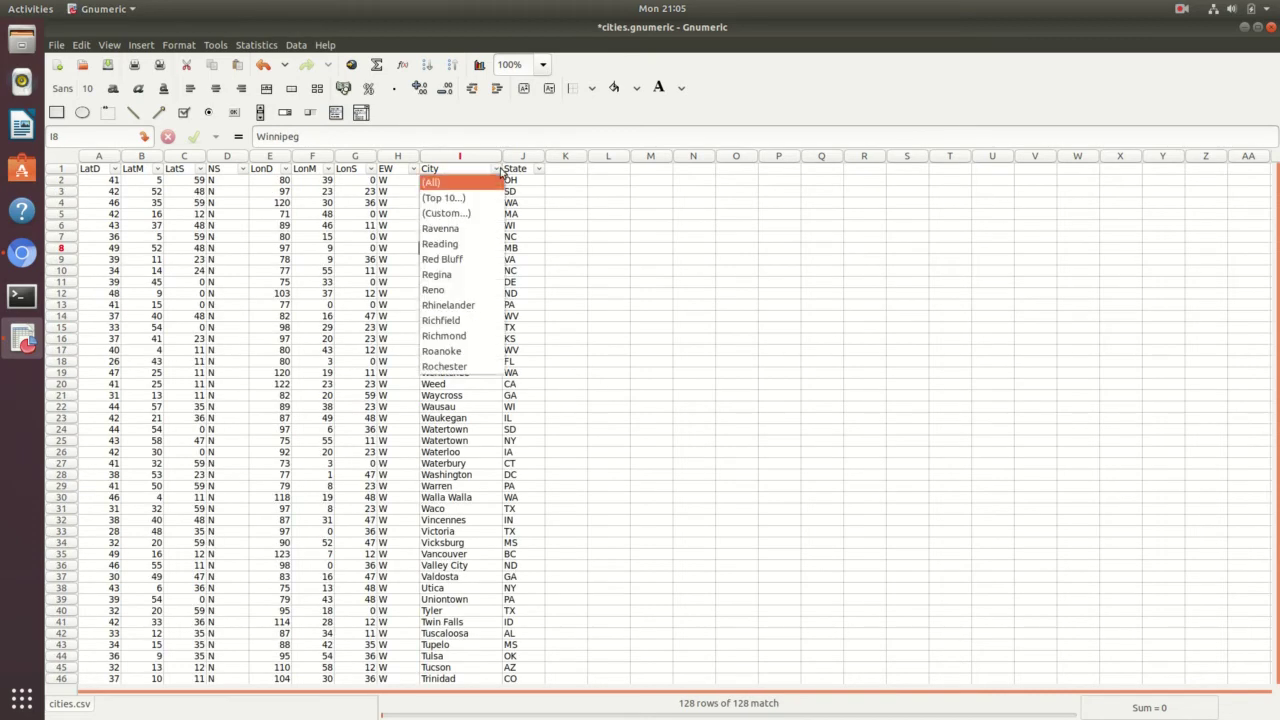
Apply a Top 10 City filter, changing the count from 64 to 10, and select the ten names.
{"action": "left_click", "coordinate": [456, 199]}
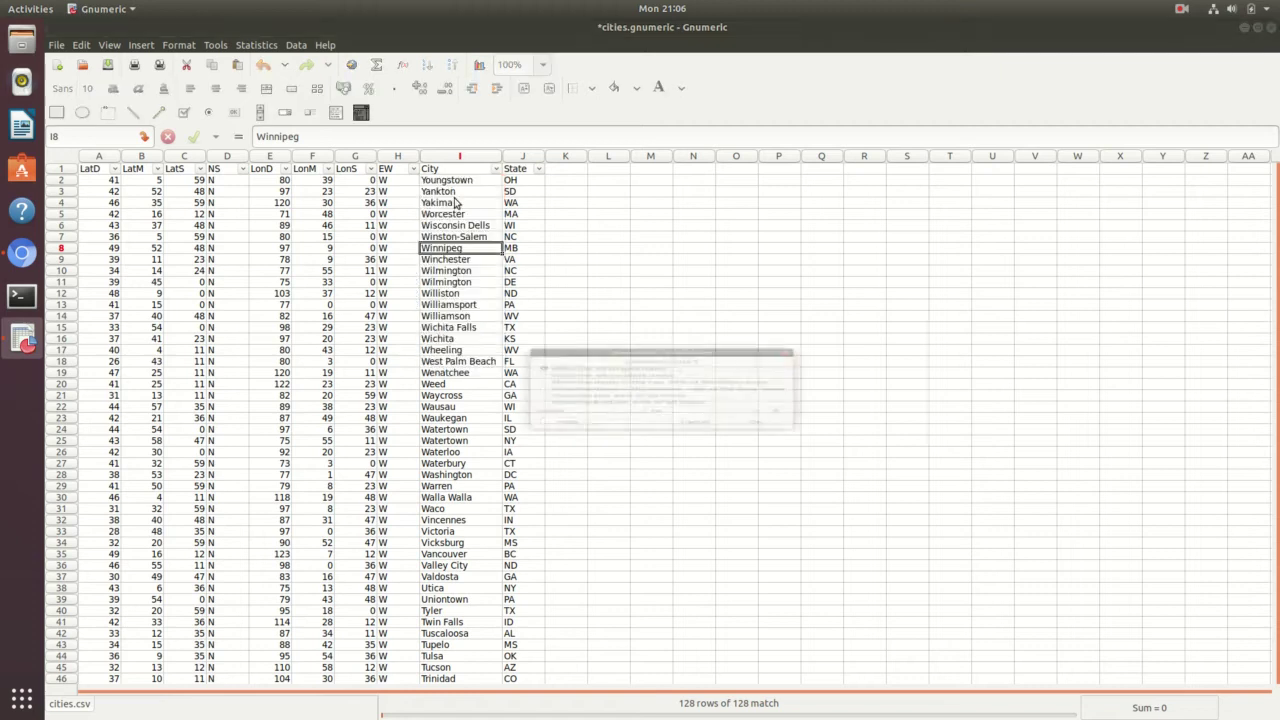
{"action": "left_click_drag", "start_coordinate": [588, 298], "coordinate": [570, 237]}
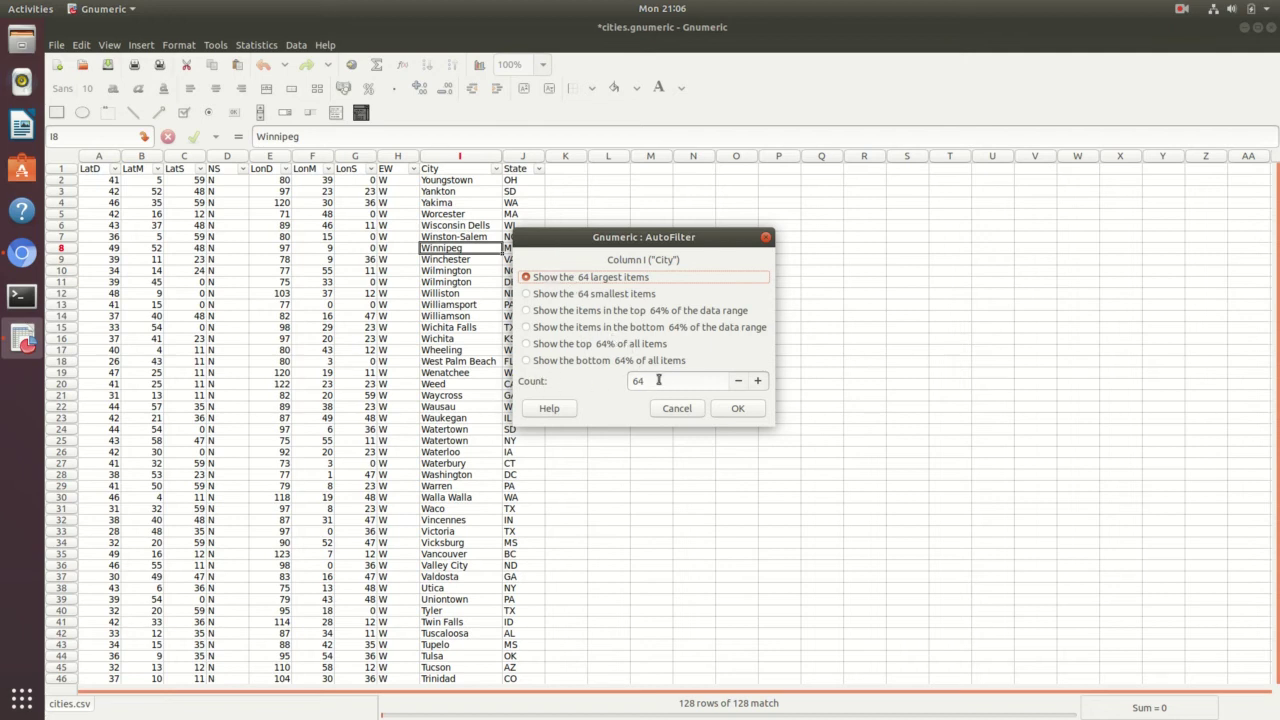
{"action": "left_click_drag", "start_coordinate": [657, 380], "coordinate": [620, 380]}
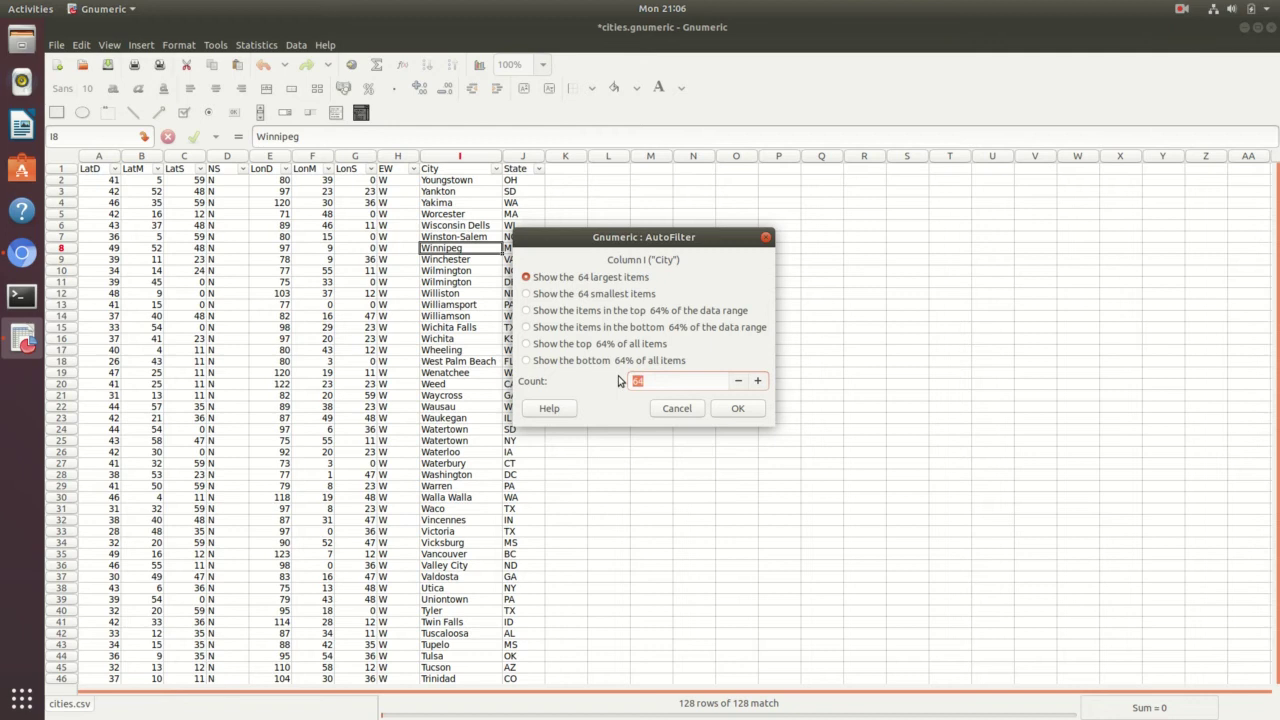
{"action": "type", "text": "10"}
{"action": "left_click", "coordinate": [752, 418]}
{"action": "left_click", "coordinate": [514, 281]}
{"action": "left_click", "coordinate": [457, 179]}
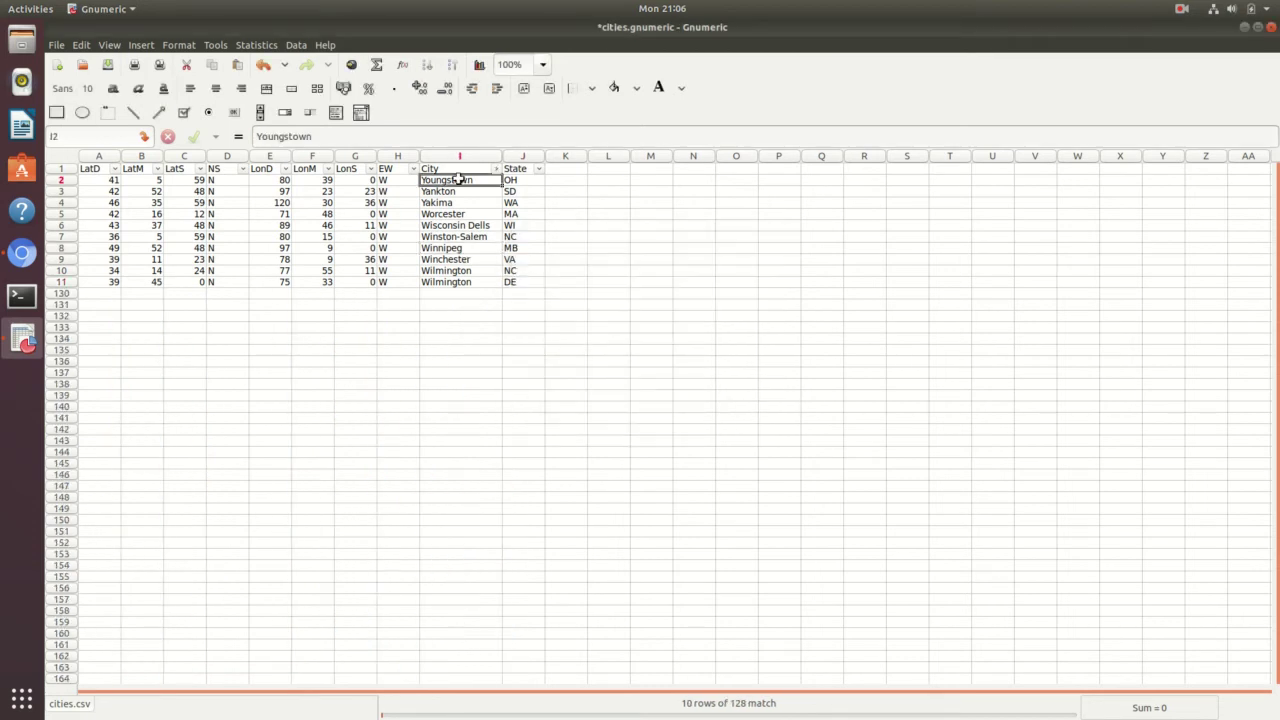
{"action": "left_click_drag", "start_coordinate": [457, 179], "coordinate": [460, 281]}
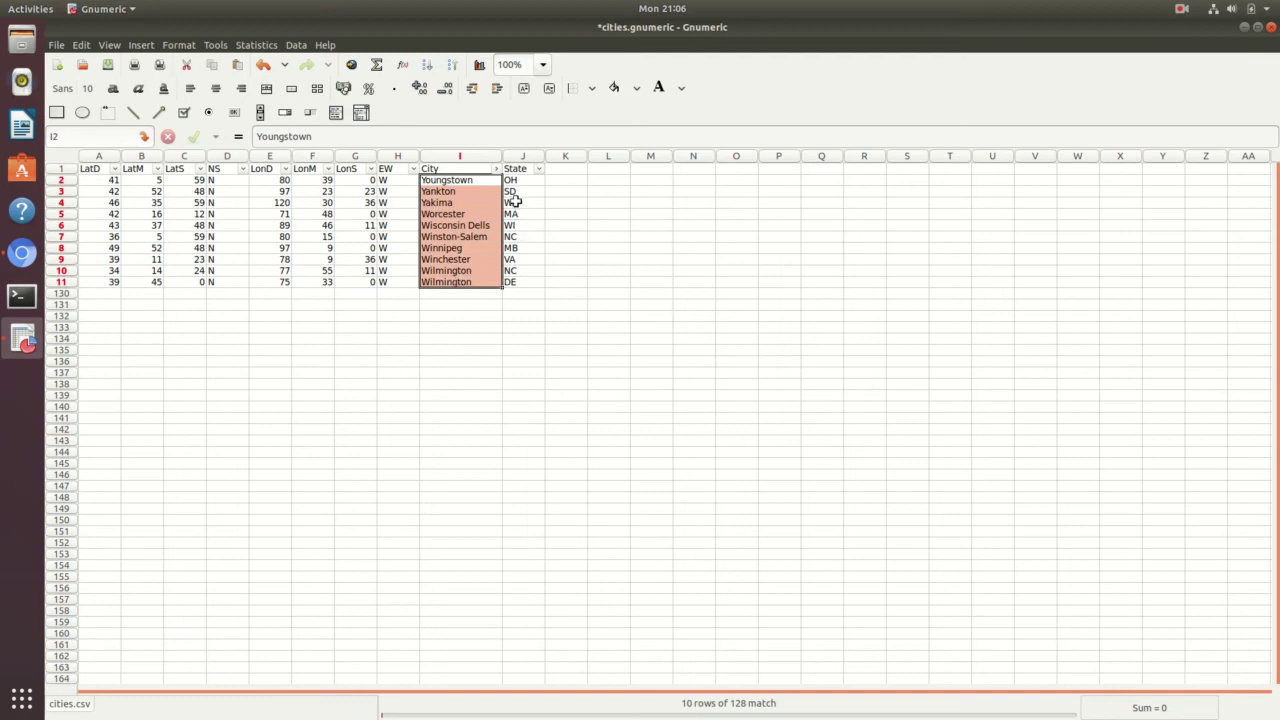
Reset the City filter to (All) so all 128 rows show.
{"action": "left_click", "coordinate": [498, 169]}
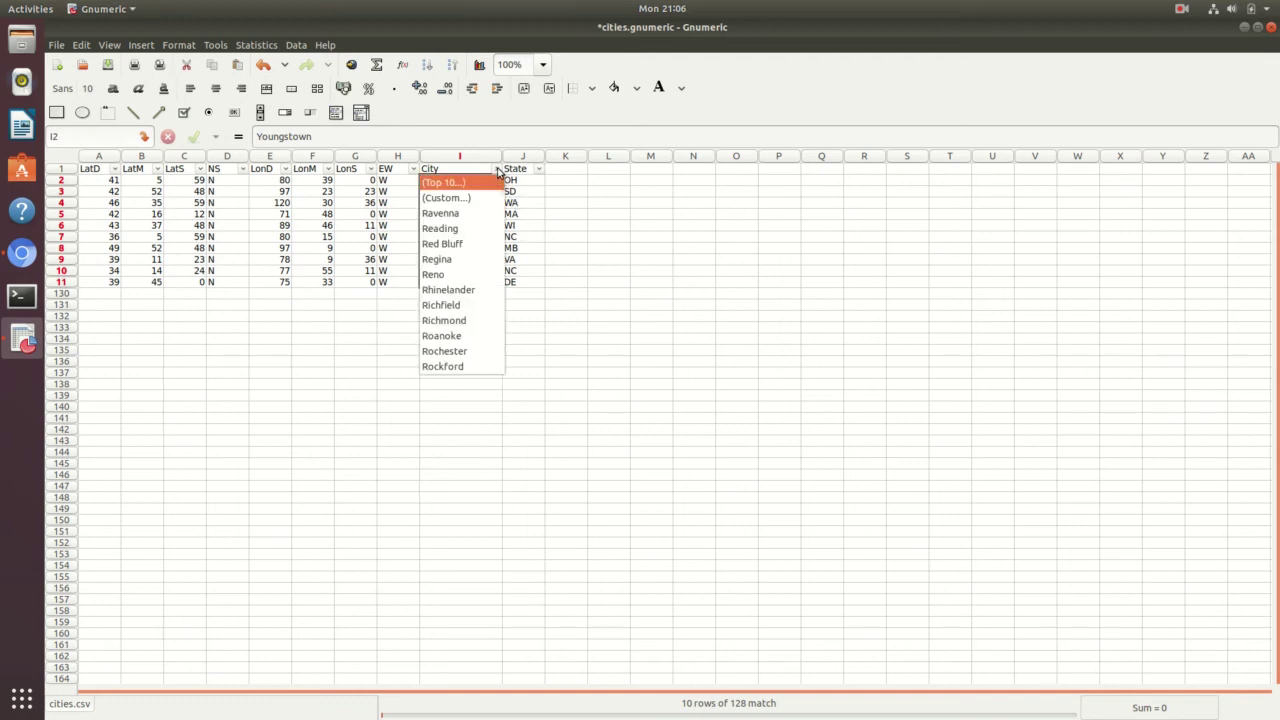
{"action": "scroll", "coordinate": [470, 200], "scroll_direction": "up", "scroll_amount": 1}
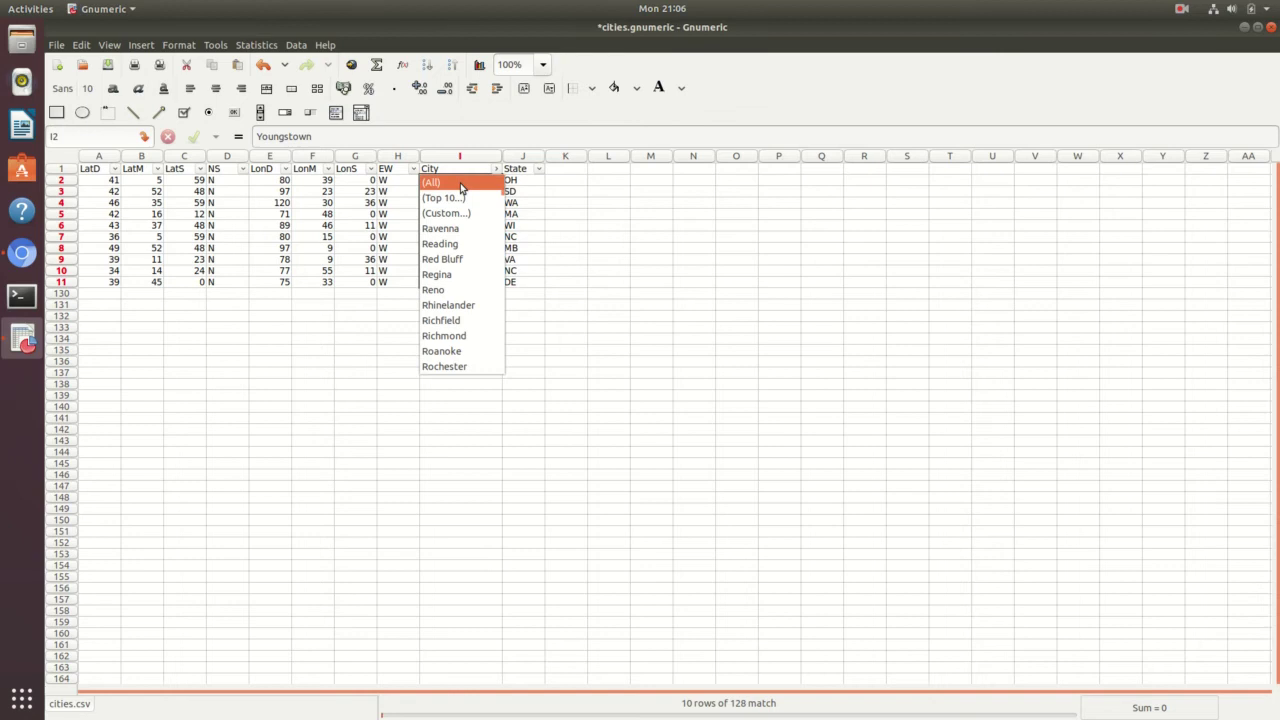
{"action": "left_click", "coordinate": [461, 187]}
{"action": "left_click", "coordinate": [550, 266]}
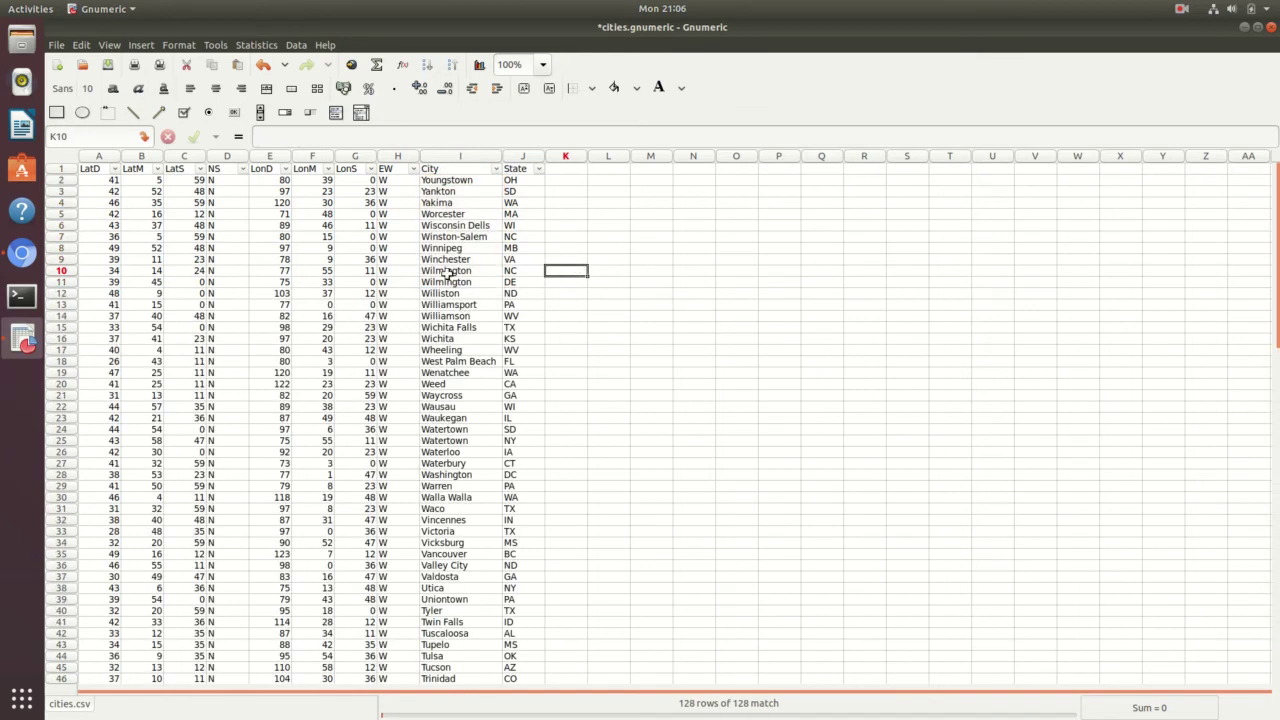
{"action": "left_click", "coordinate": [499, 451]}
{"action": "left_click", "coordinate": [632, 361]}
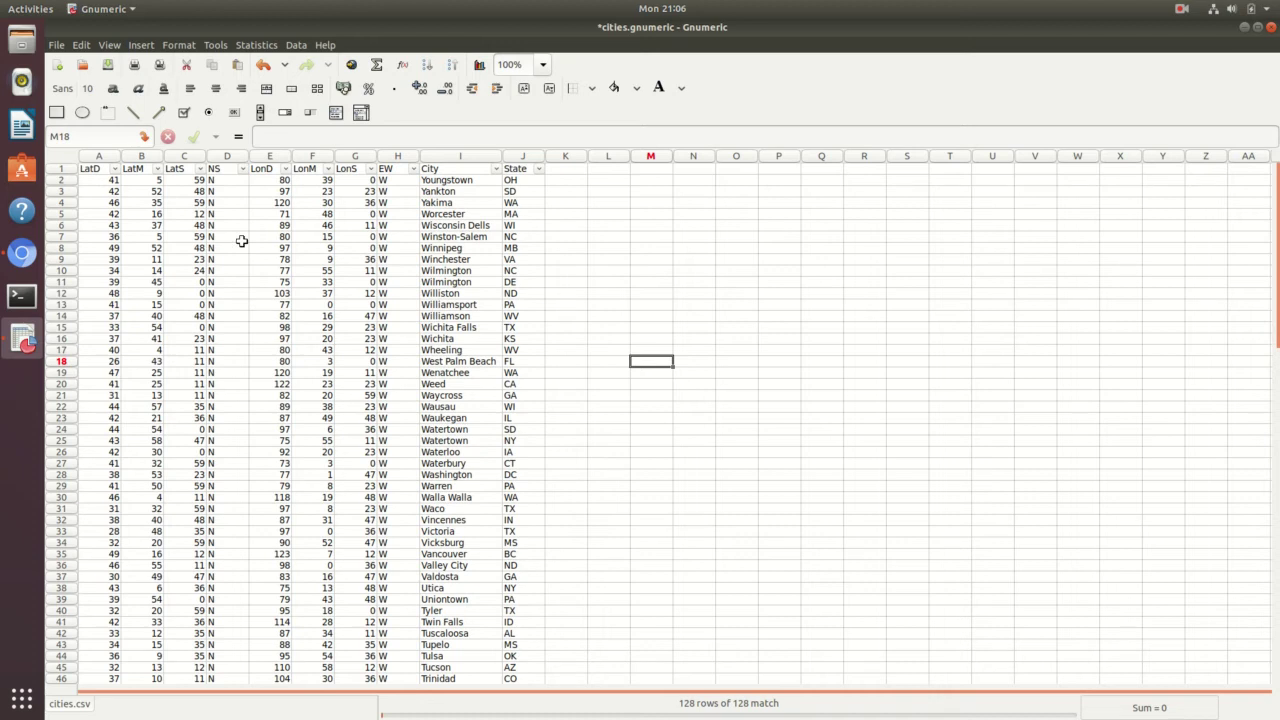
{"action": "left_click", "coordinate": [243, 169]}
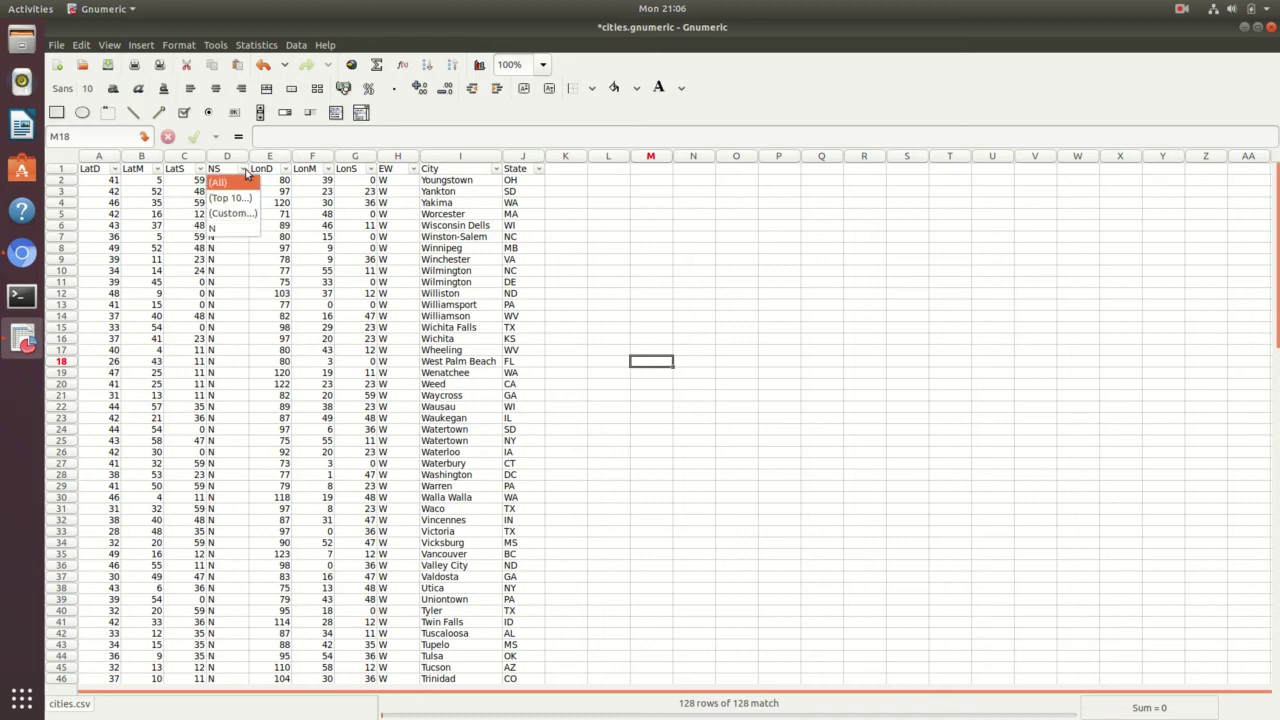
{"action": "left_click", "coordinate": [237, 182]}
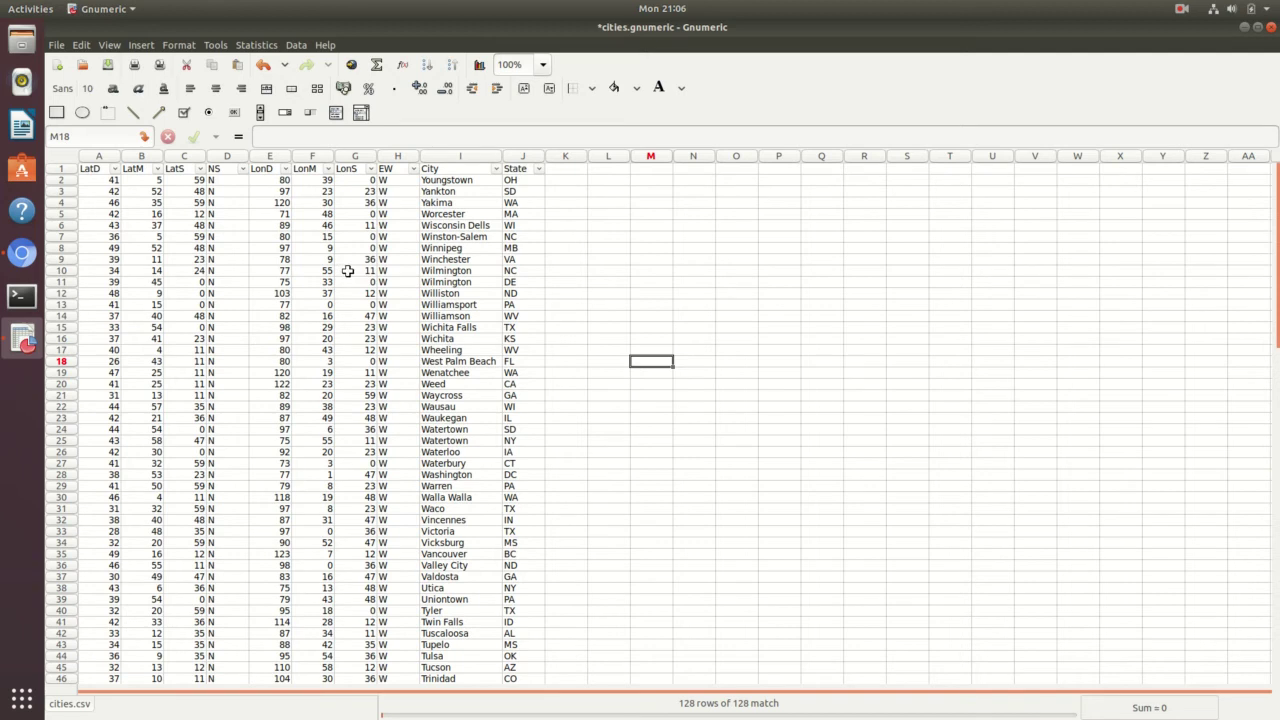
{"action": "left_click", "coordinate": [142, 214]}
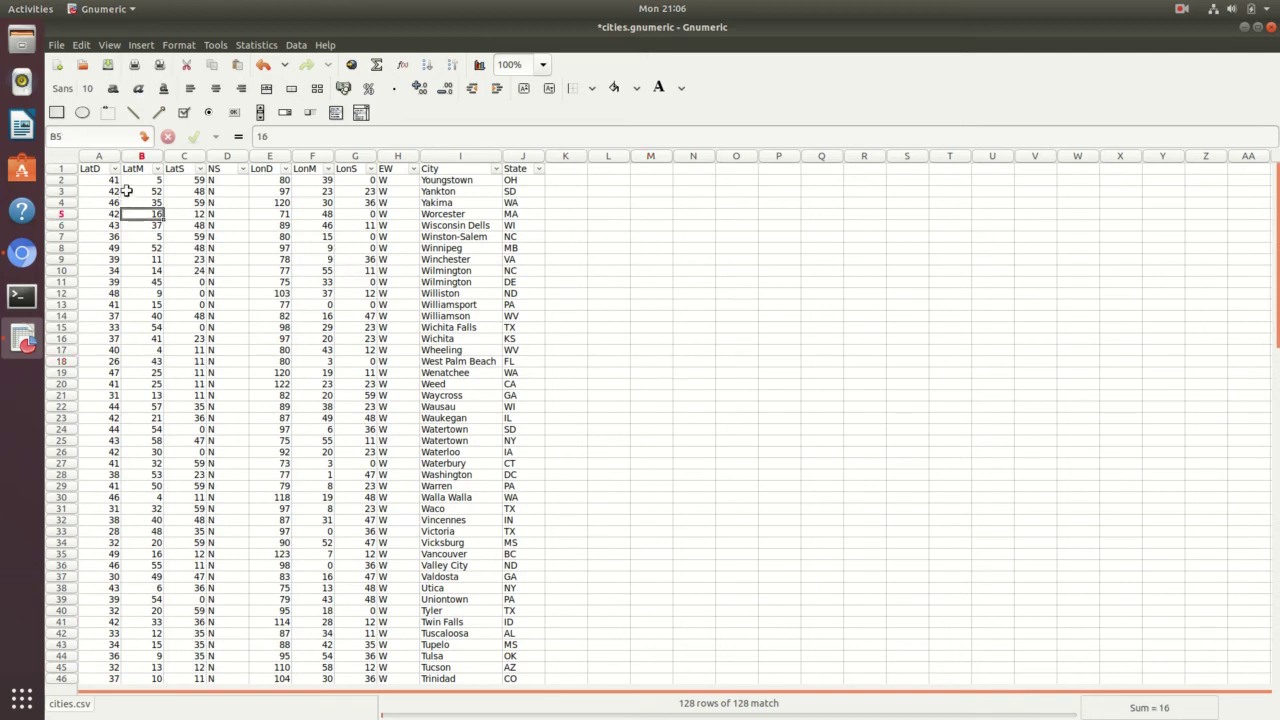
{"action": "left_click", "coordinate": [98, 170]}
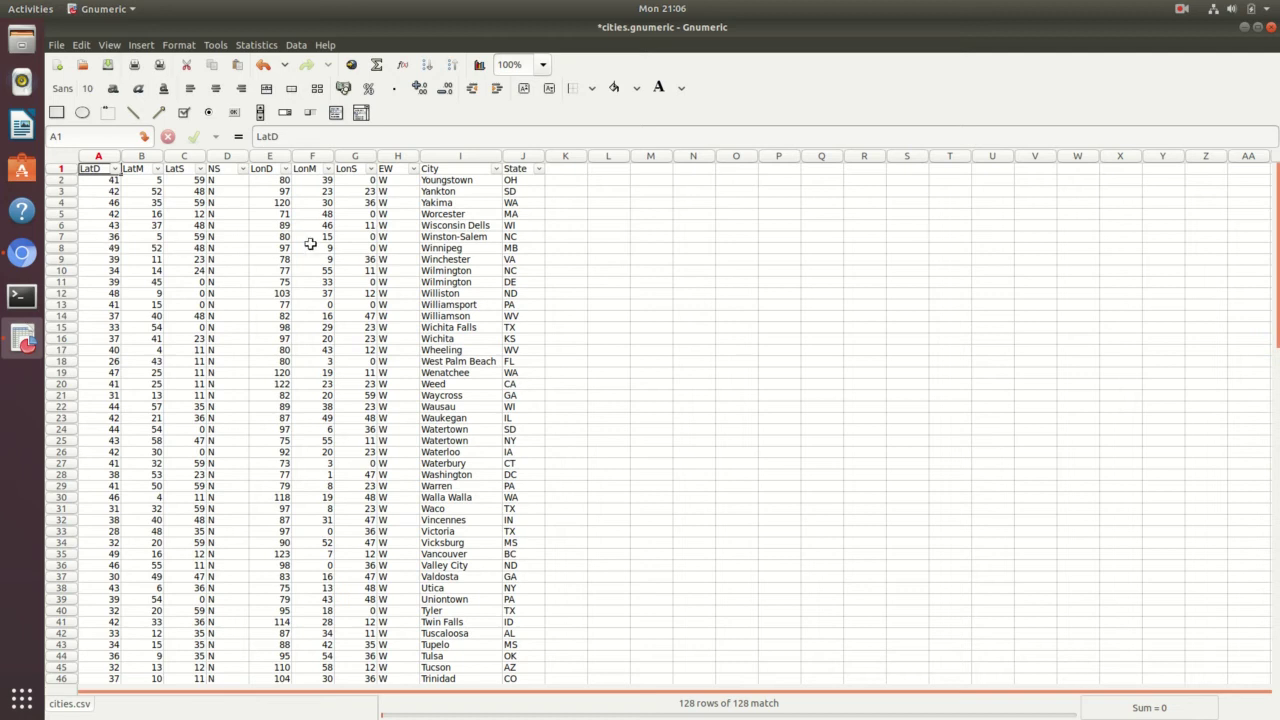
{"action": "left_click", "coordinate": [427, 67]}
{"action": "left_click", "coordinate": [427, 67]}
{"action": "left_click", "coordinate": [210, 340]}
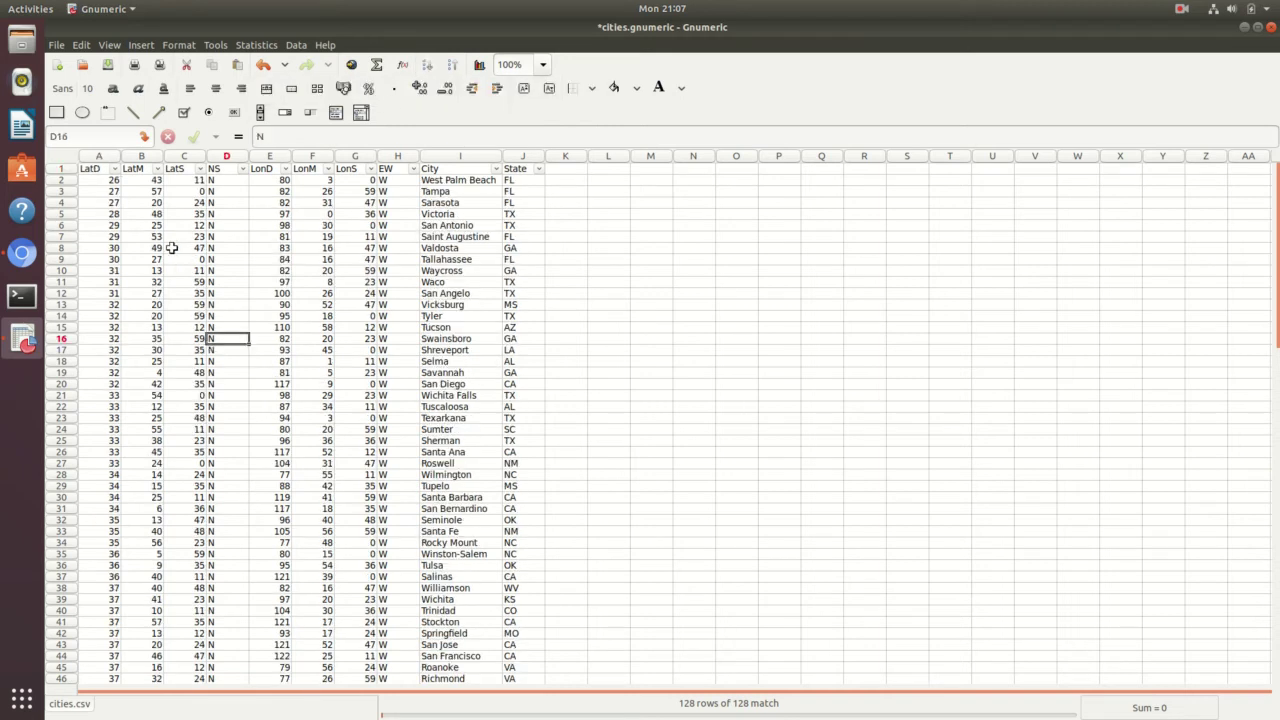
{"action": "left_click_drag", "start_coordinate": [78, 180], "coordinate": [77, 346]}
{"action": "left_click", "coordinate": [196, 405]}
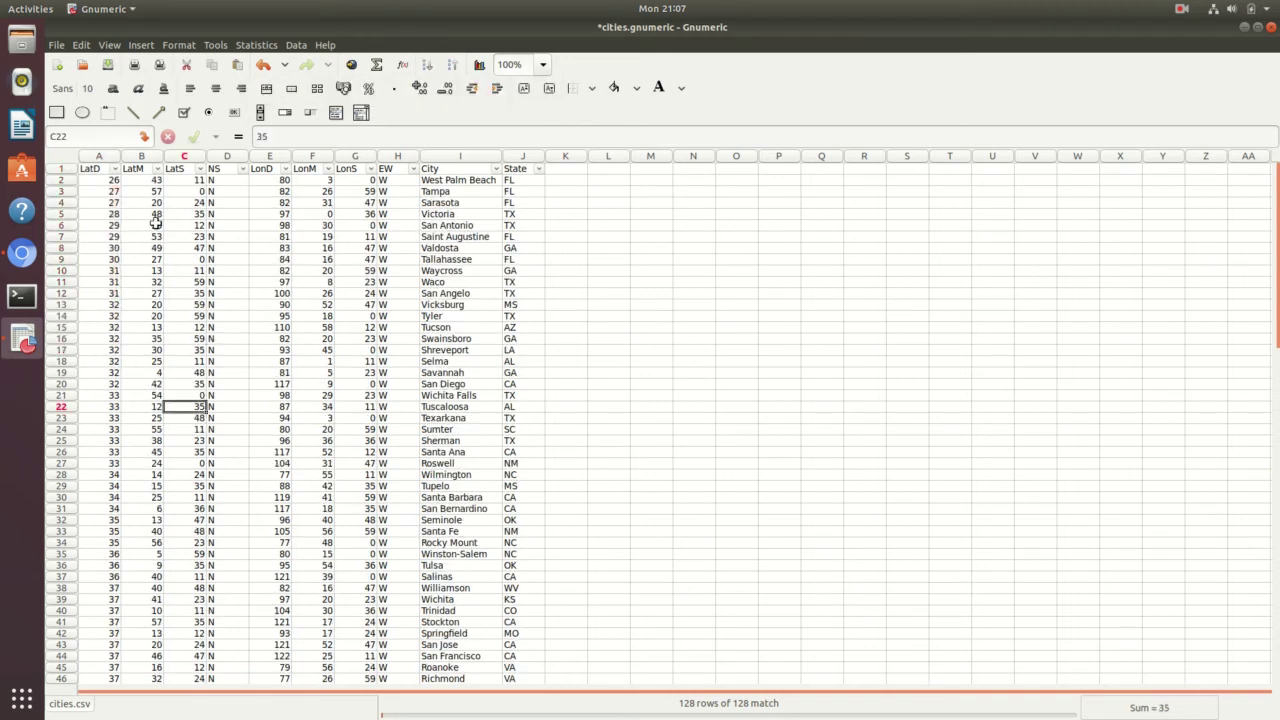
{"action": "left_click", "coordinate": [241, 270]}
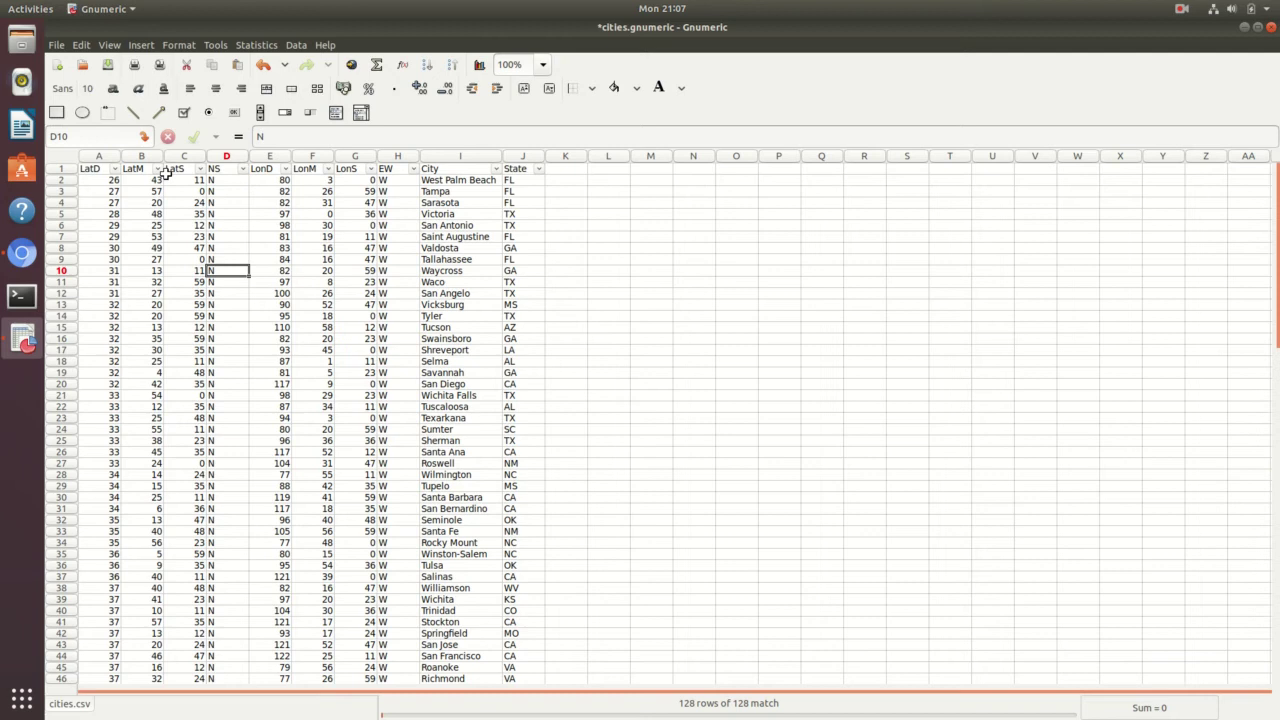
{"action": "left_click", "coordinate": [263, 65]}
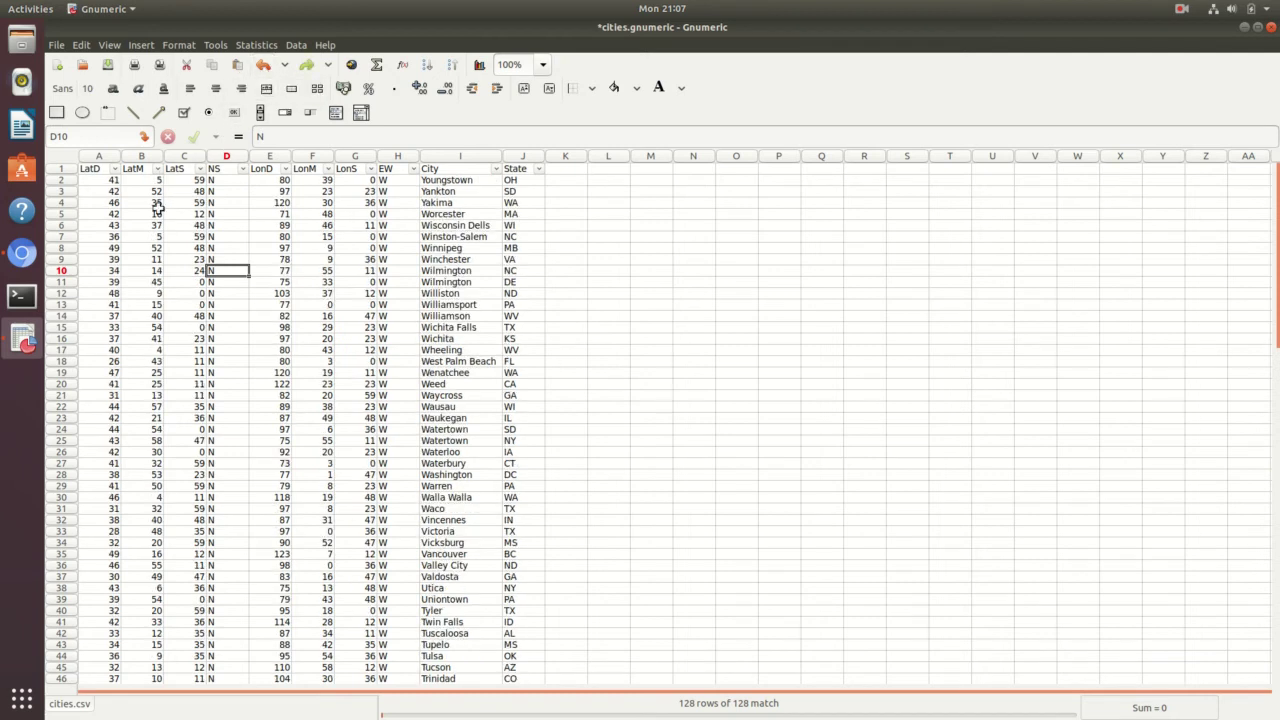
{"action": "left_click", "coordinate": [133, 225]}
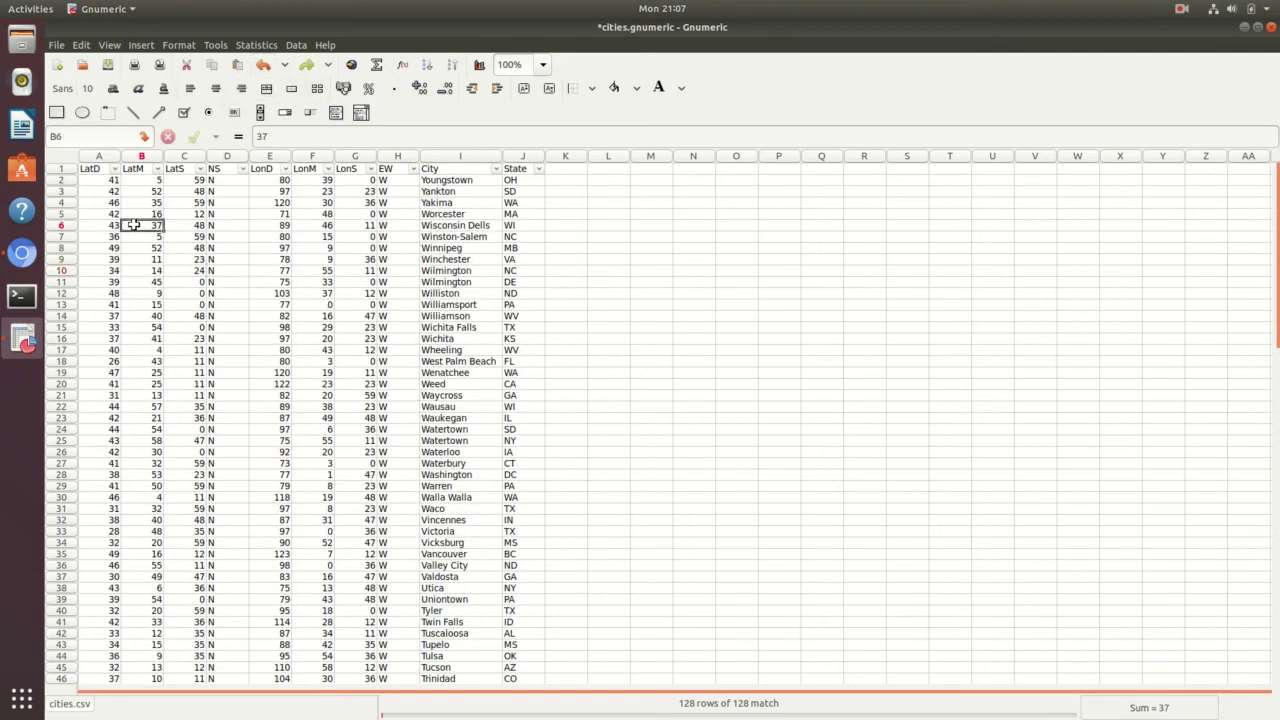
{"action": "left_click", "coordinate": [96, 170]}
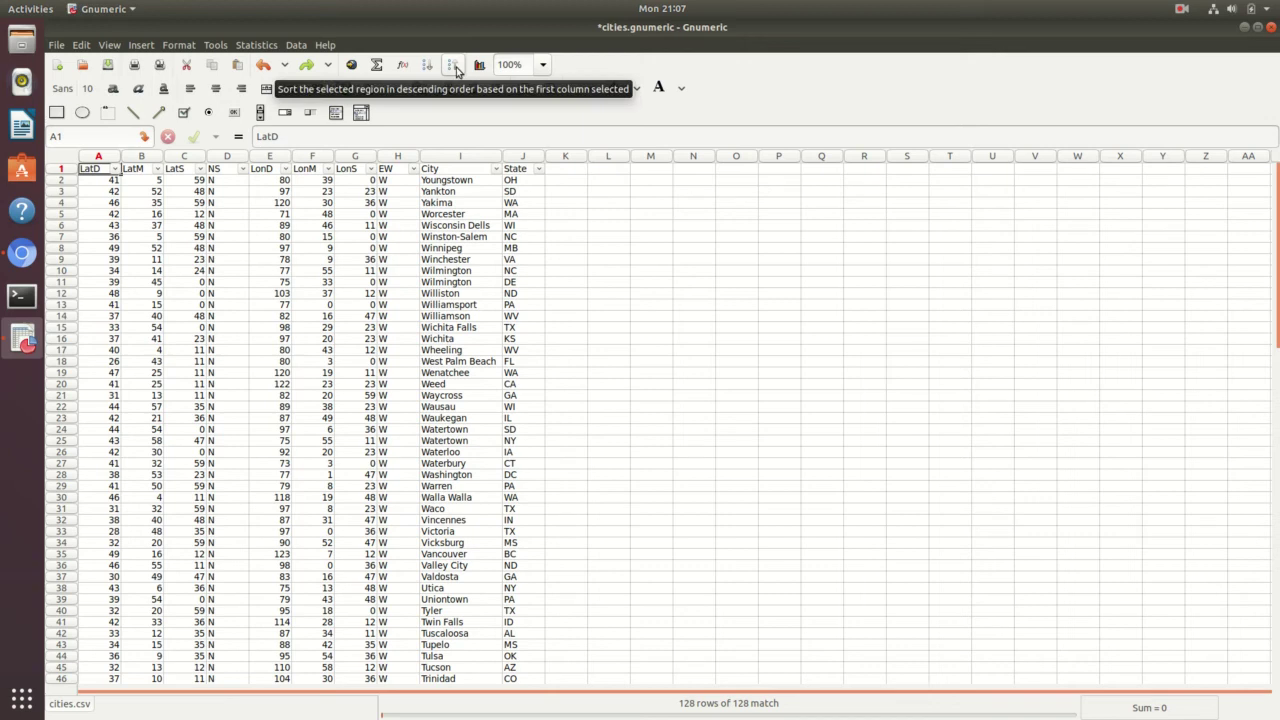
{"action": "left_click", "coordinate": [456, 68]}
{"action": "left_click", "coordinate": [184, 304]}
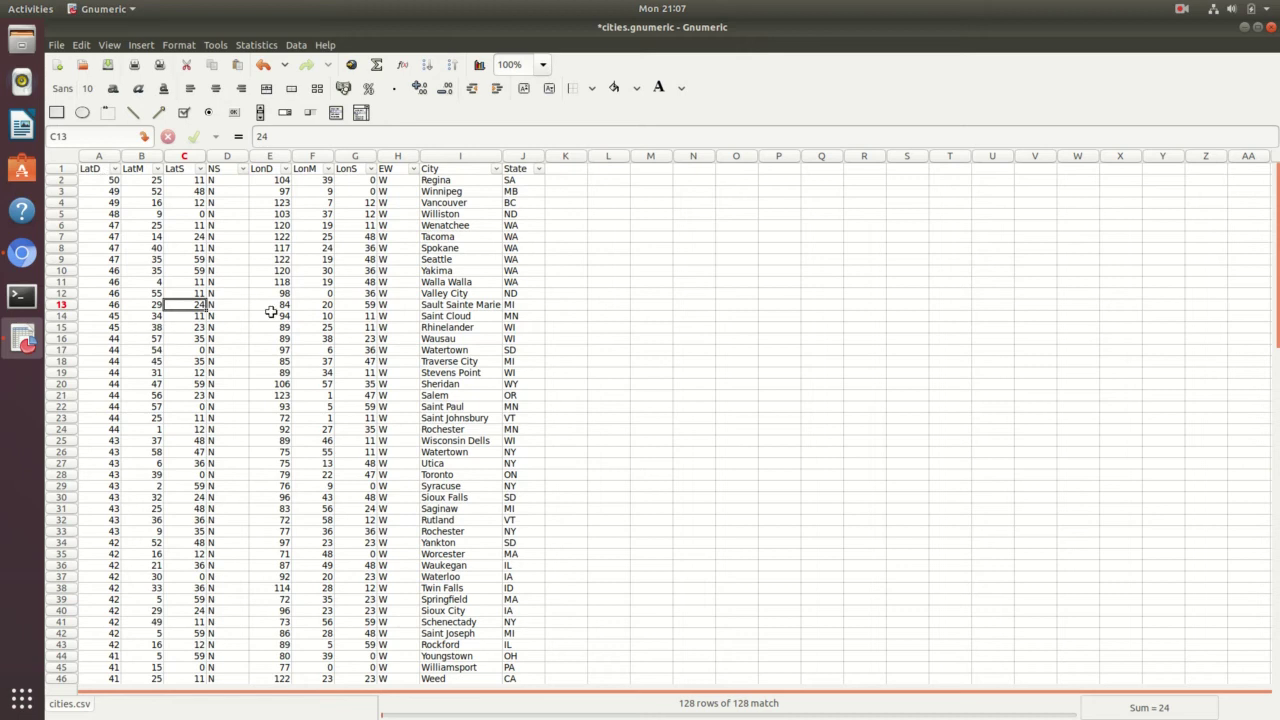
{"action": "left_click", "coordinate": [362, 306]}
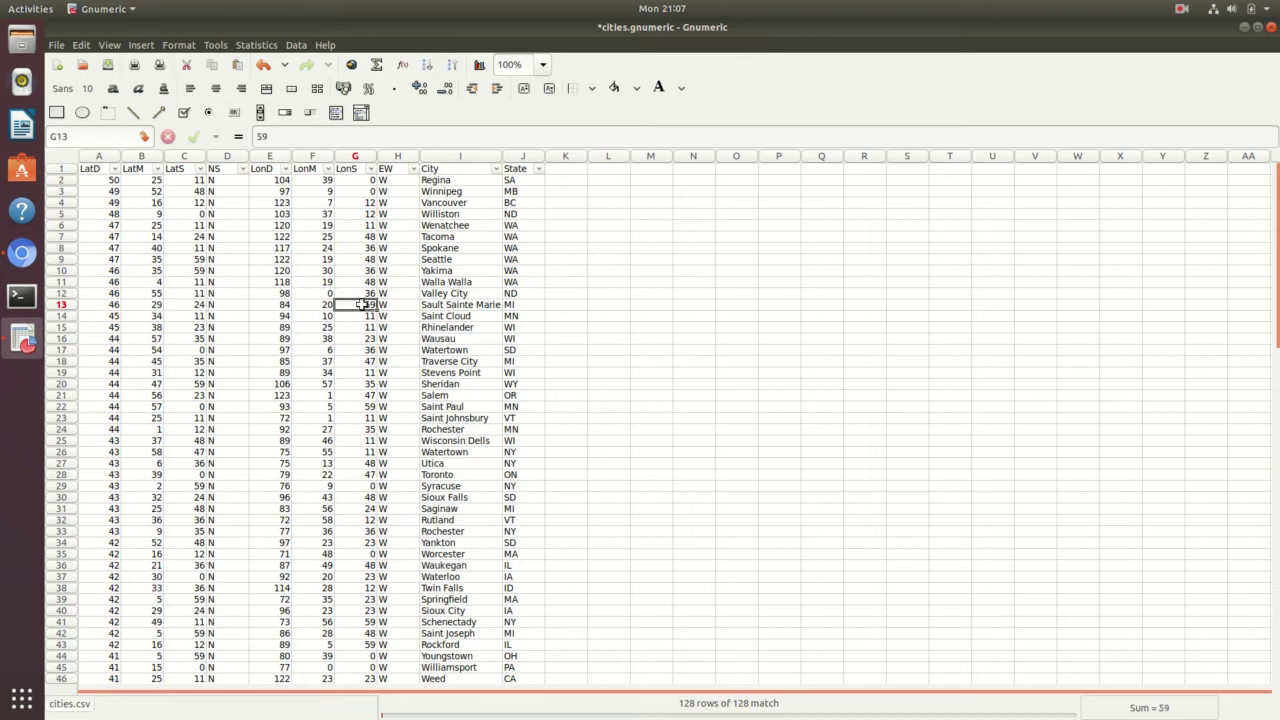
{"action": "left_click", "coordinate": [264, 66]}
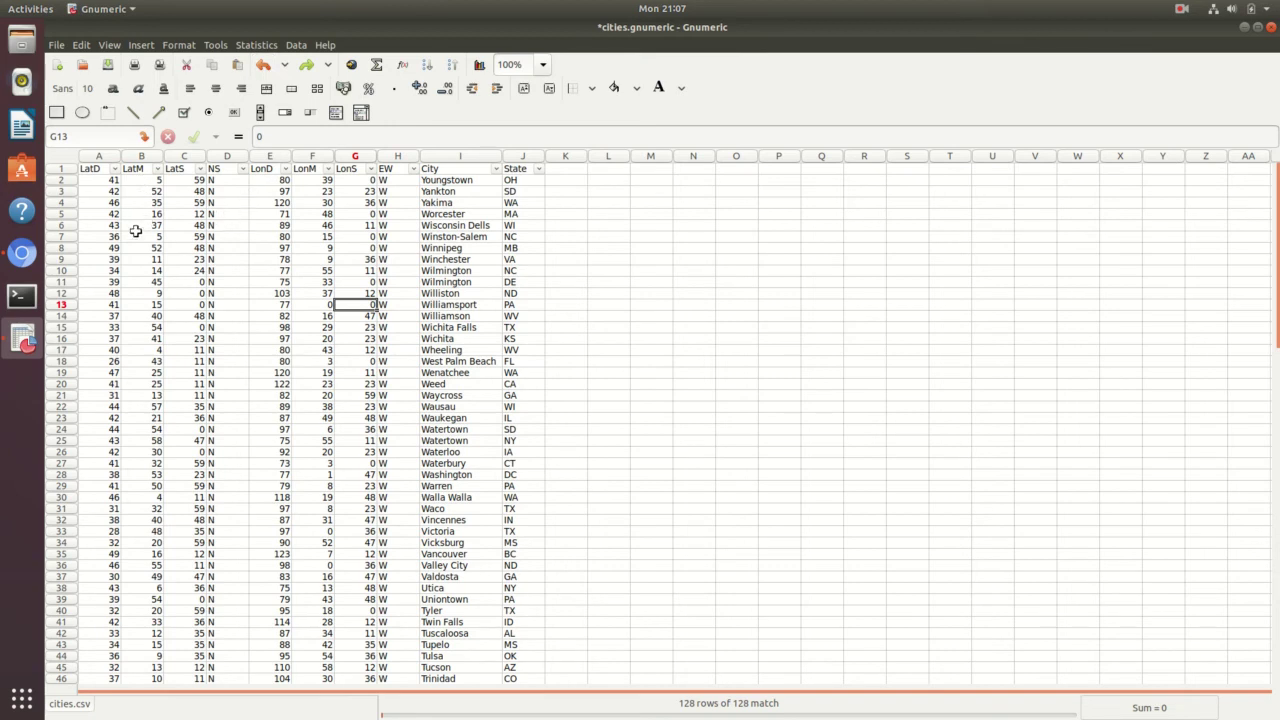
{"action": "left_click", "coordinate": [307, 66]}
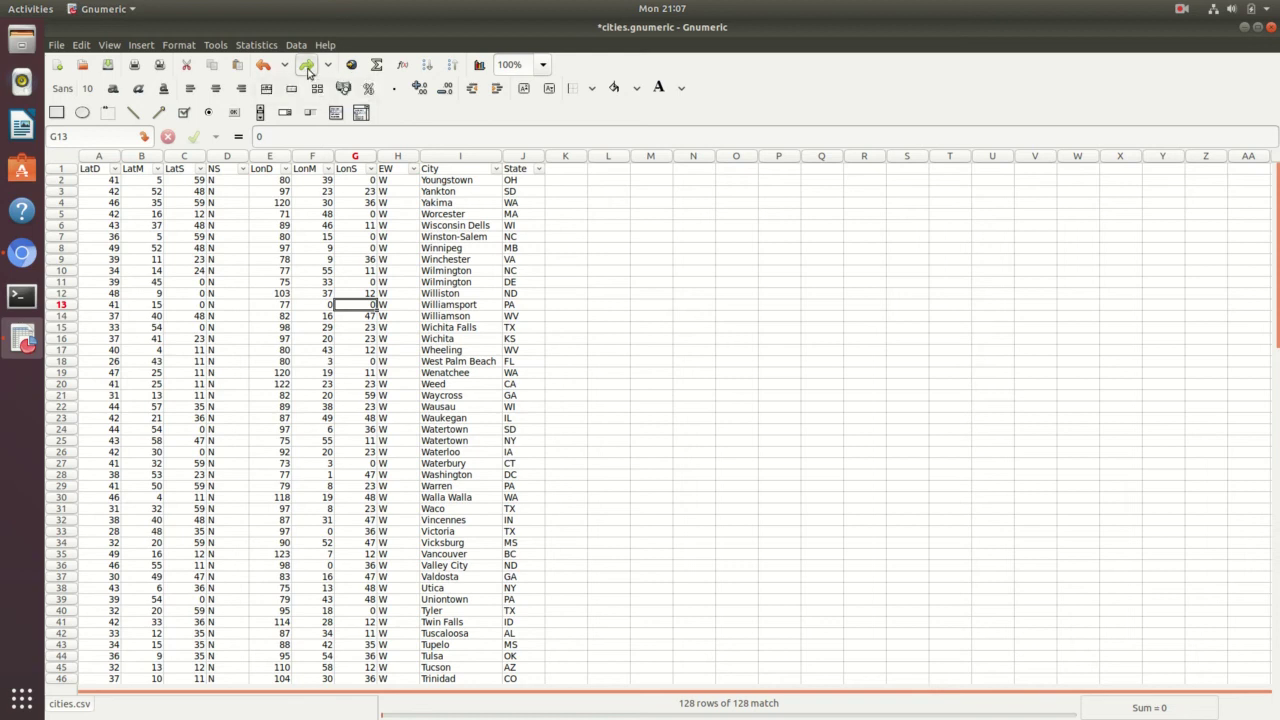
{"action": "left_click", "coordinate": [197, 349]}
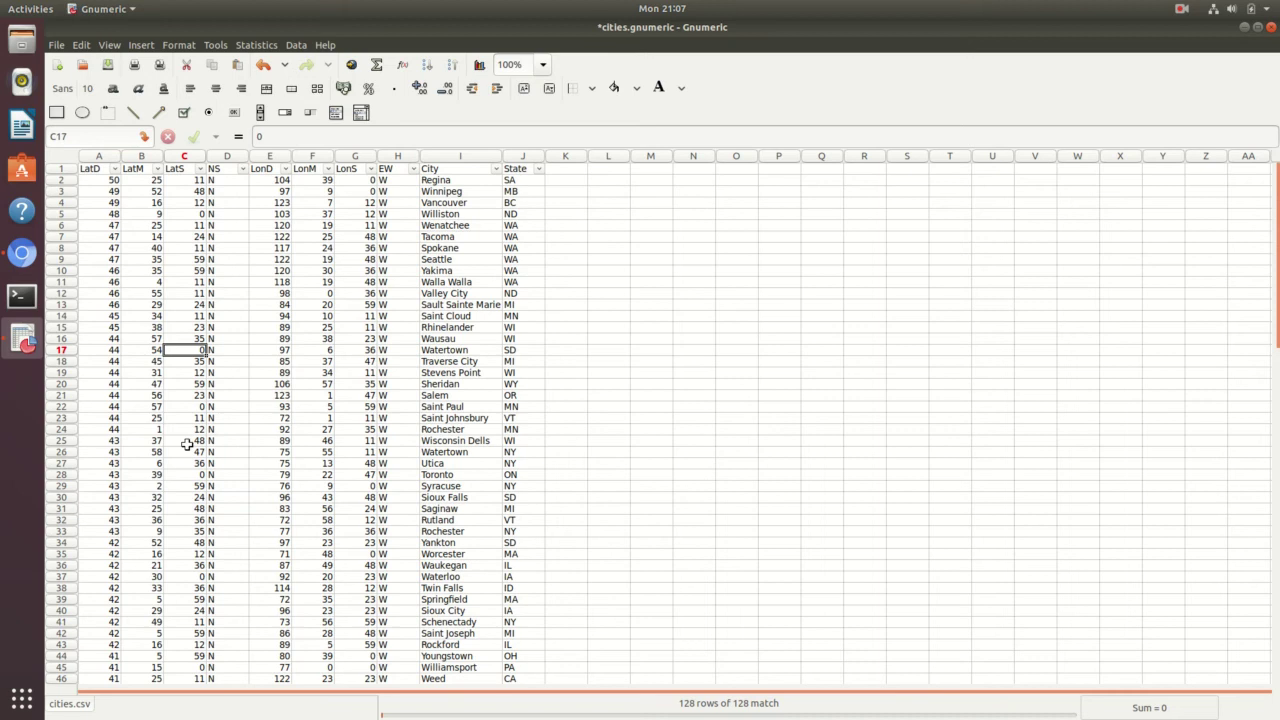
{"action": "left_click", "coordinate": [263, 65]}
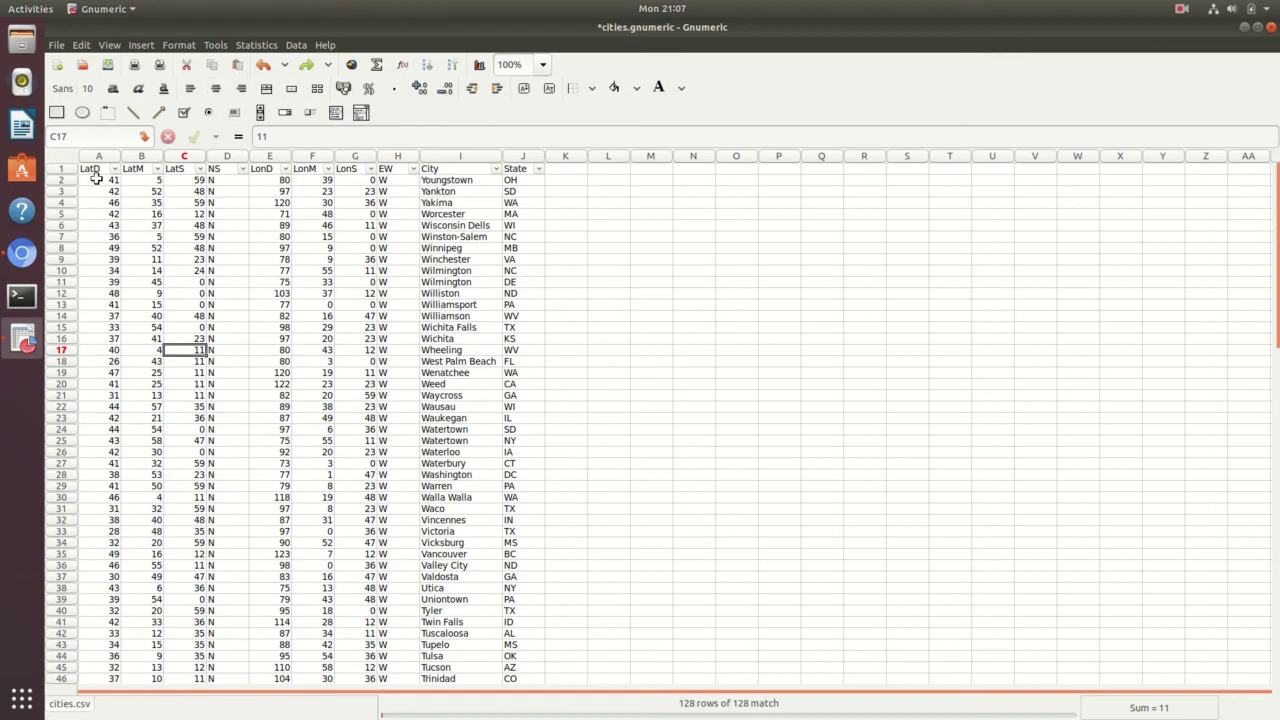
{"action": "left_click", "coordinate": [95, 169]}
{"action": "left_click", "coordinate": [297, 46]}
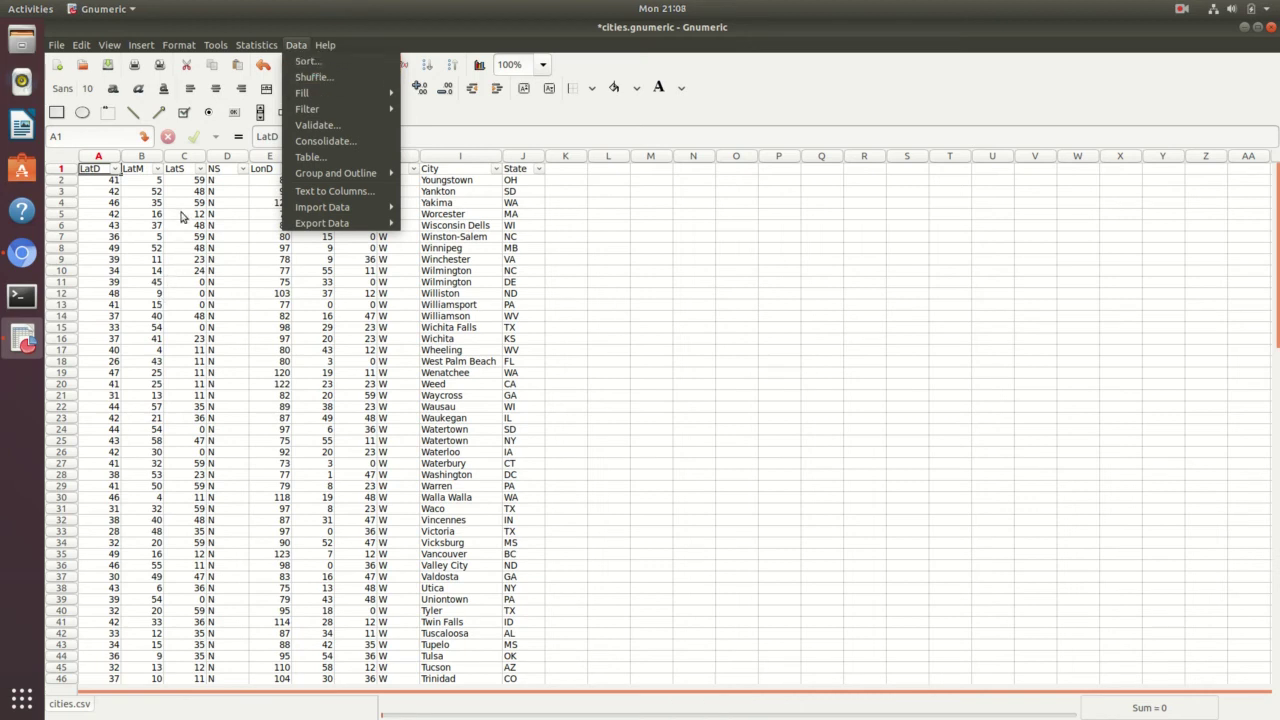
{"action": "left_click", "coordinate": [170, 224]}
{"action": "left_click", "coordinate": [171, 236]}
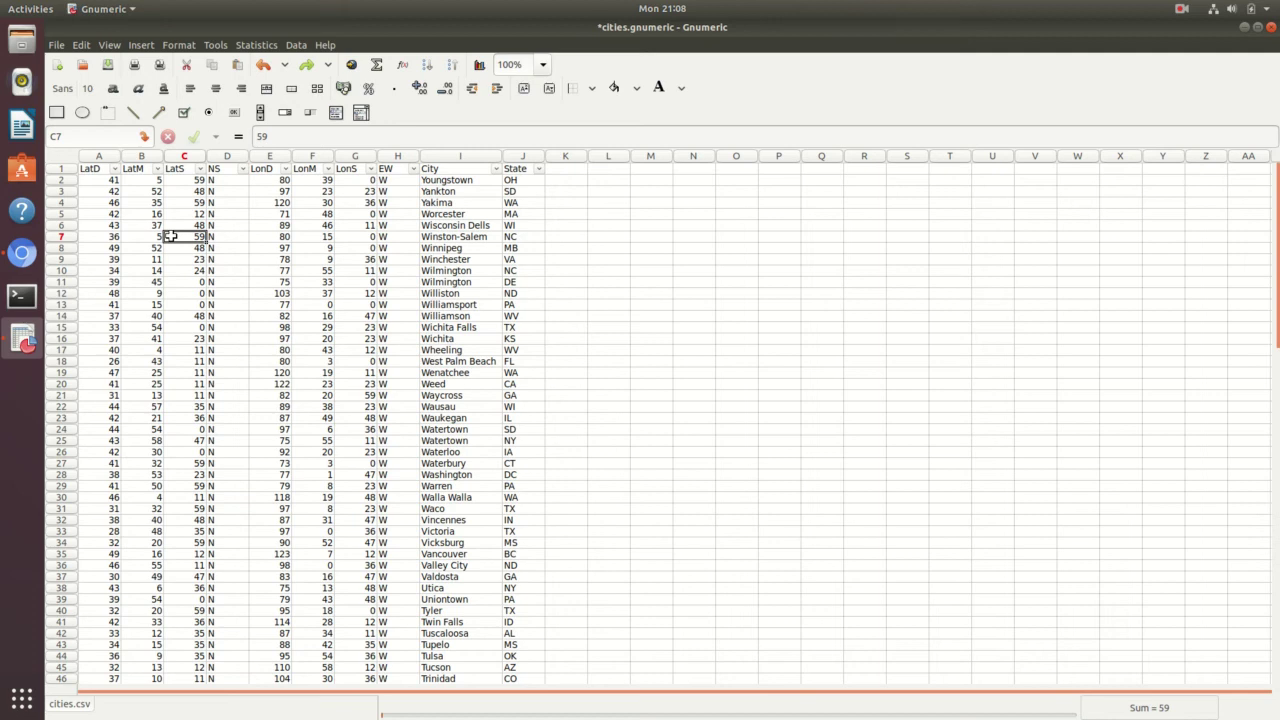
{"action": "left_click", "coordinate": [368, 226]}
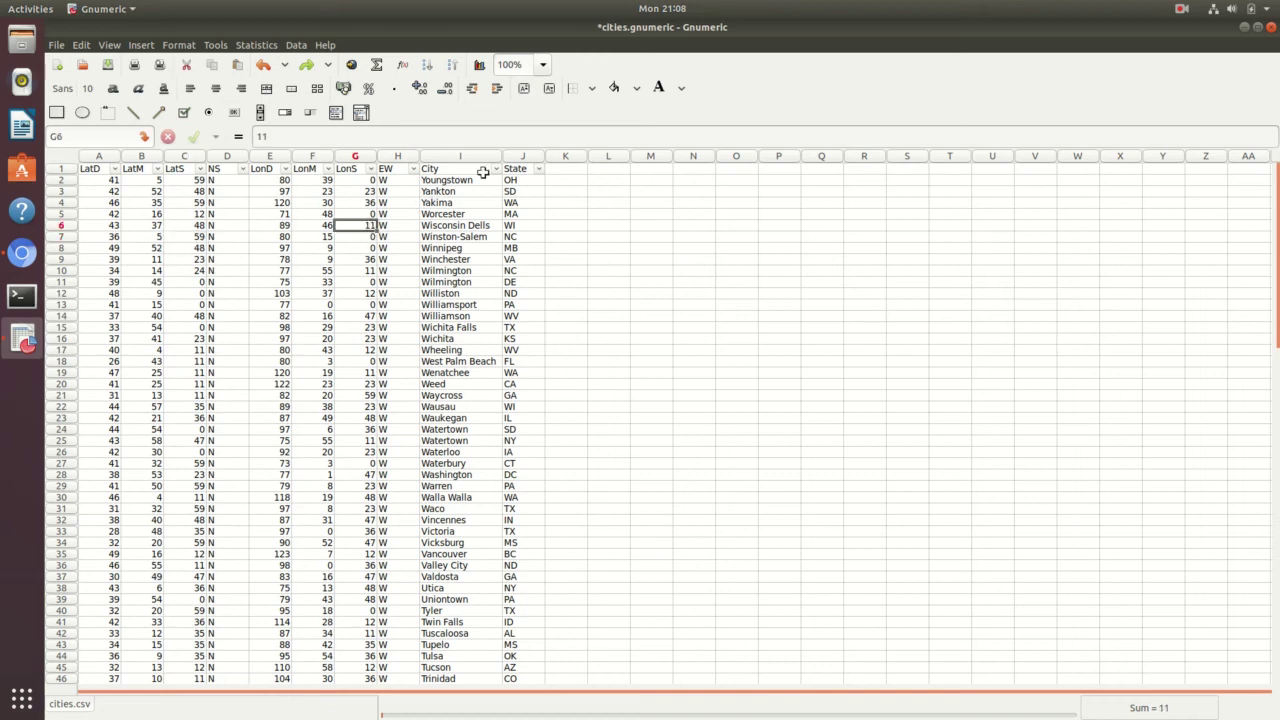
Give header row A1:J1 an orange background fill.
{"action": "left_click_drag", "start_coordinate": [515, 169], "coordinate": [57, 173]}
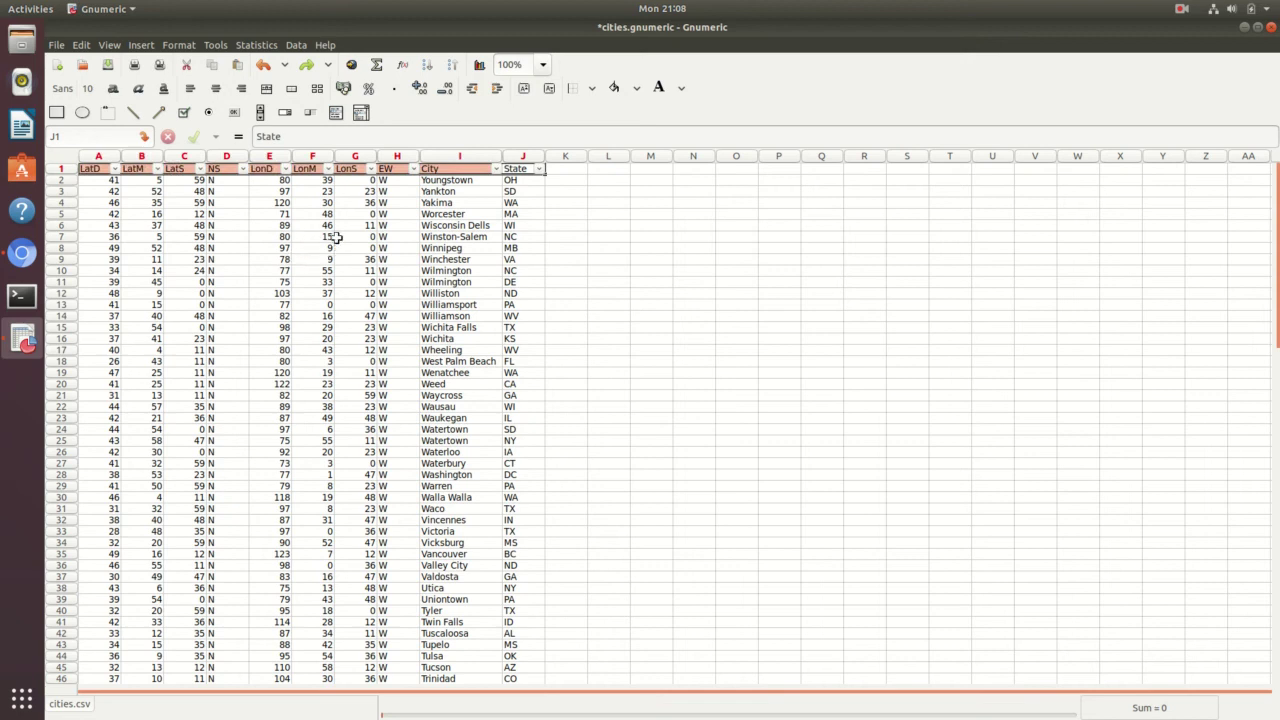
{"action": "left_click", "coordinate": [615, 91]}
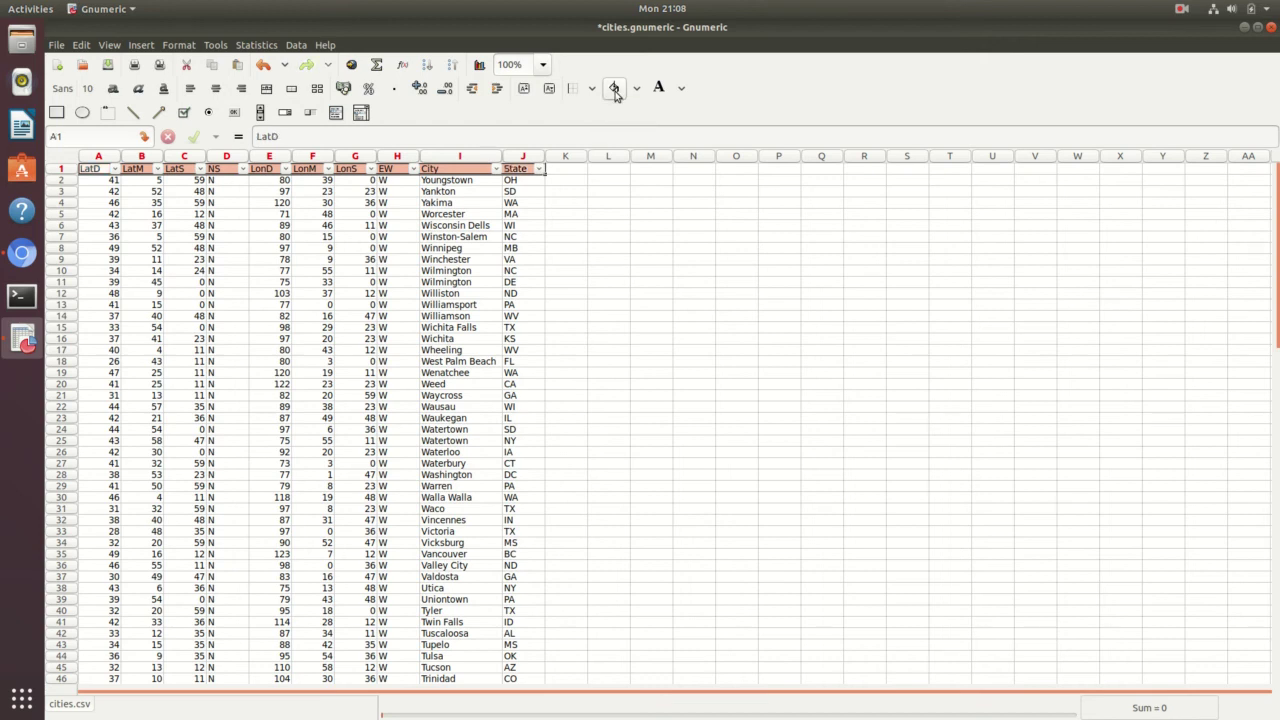
{"action": "left_click", "coordinate": [636, 90]}
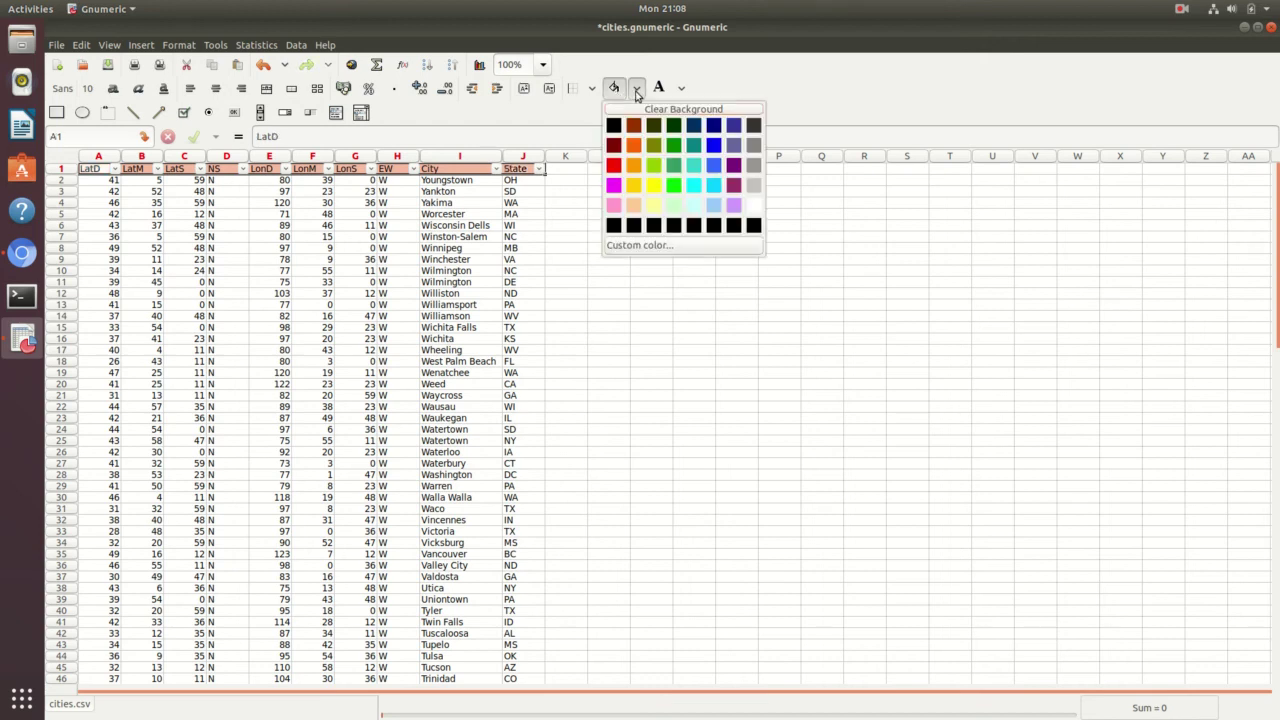
{"action": "left_click", "coordinate": [633, 146]}
Reselect the LatD-to-State header row and make its labels bold.
{"action": "left_click", "coordinate": [498, 204]}
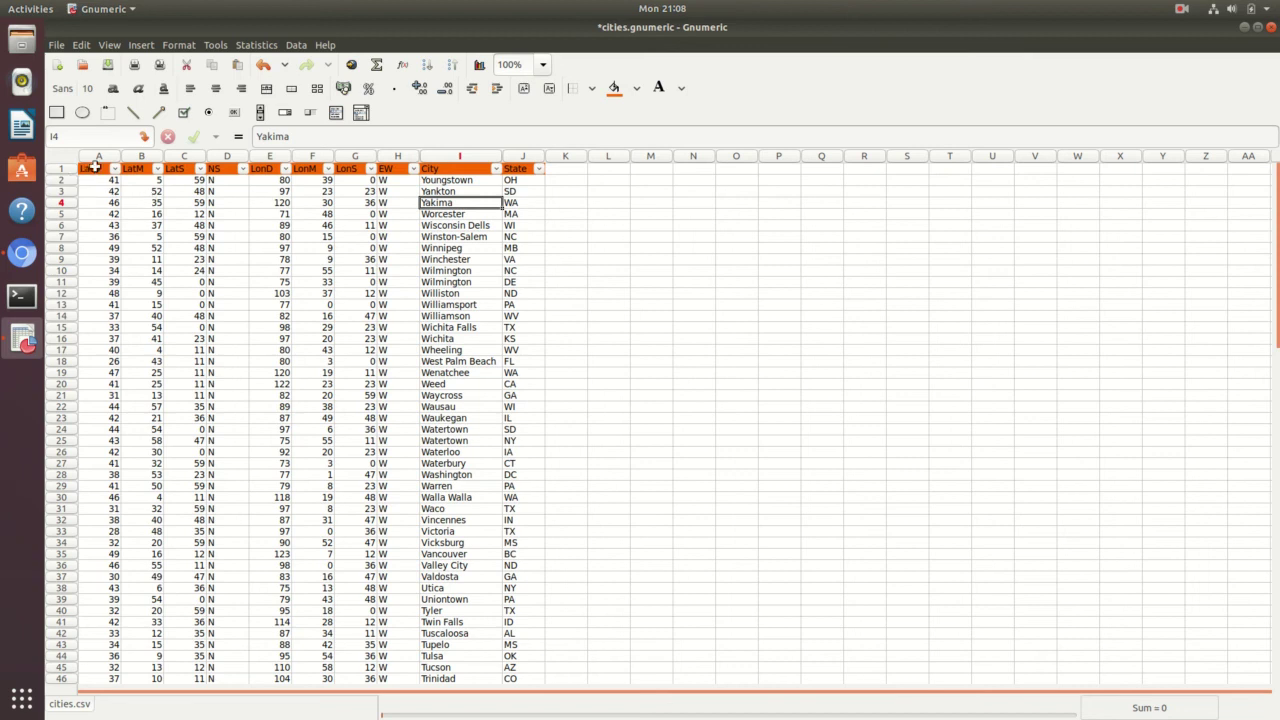
{"action": "left_click_drag", "start_coordinate": [94, 168], "coordinate": [510, 168]}
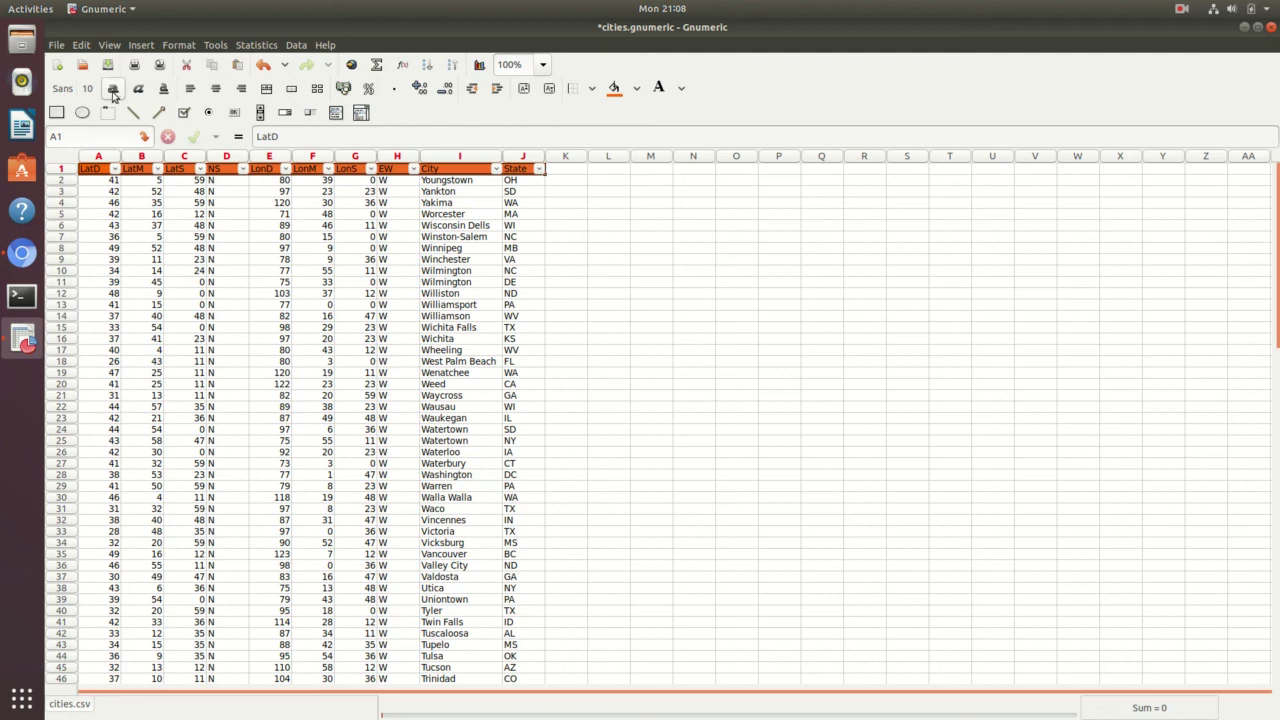
{"action": "left_click", "coordinate": [114, 94]}
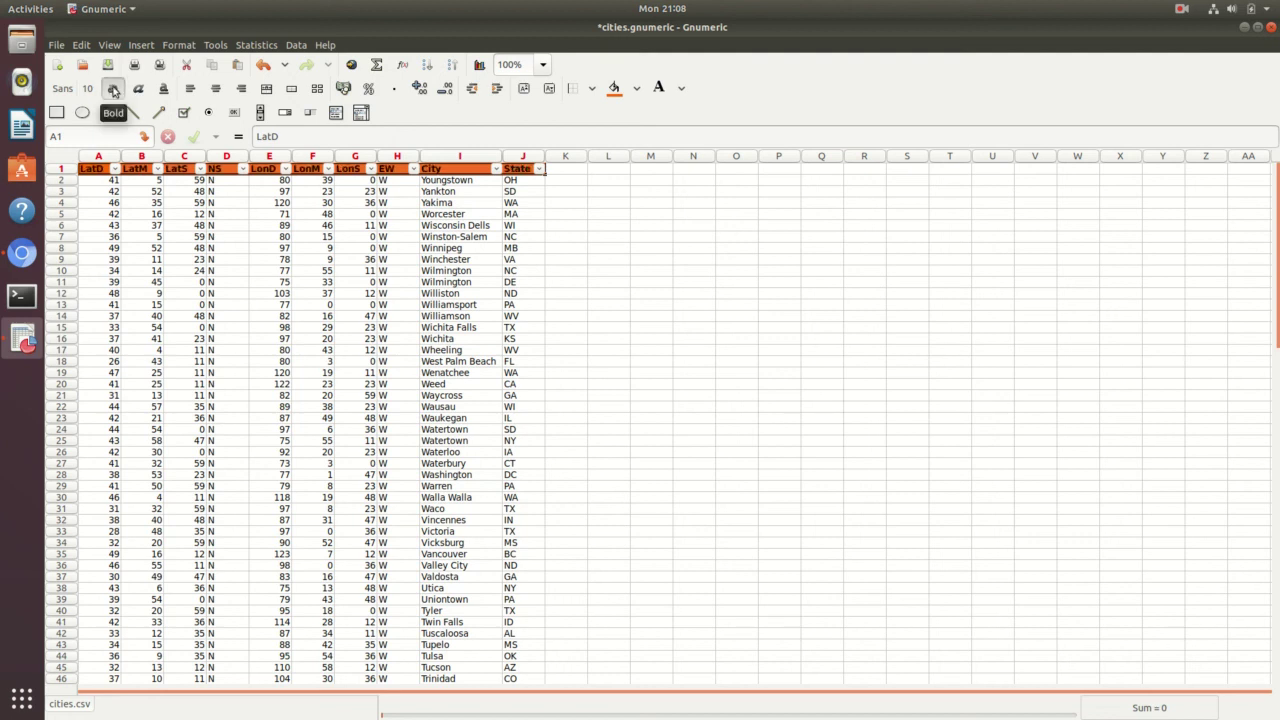
Reselect header row A1:J1 and set its labels to 12-point font size.
{"action": "left_click", "coordinate": [356, 202]}
{"action": "left_click", "coordinate": [384, 240]}
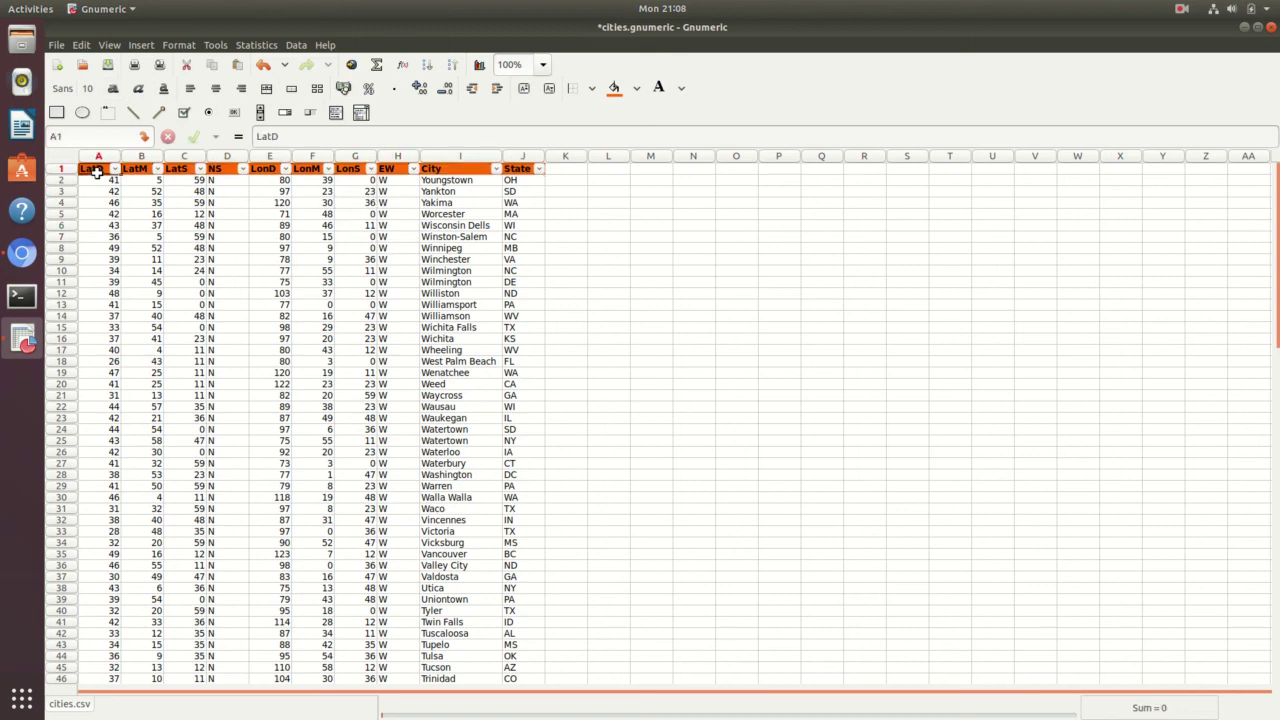
{"action": "left_click_drag", "start_coordinate": [94, 170], "coordinate": [540, 166]}
{"action": "left_click", "coordinate": [66, 88]}
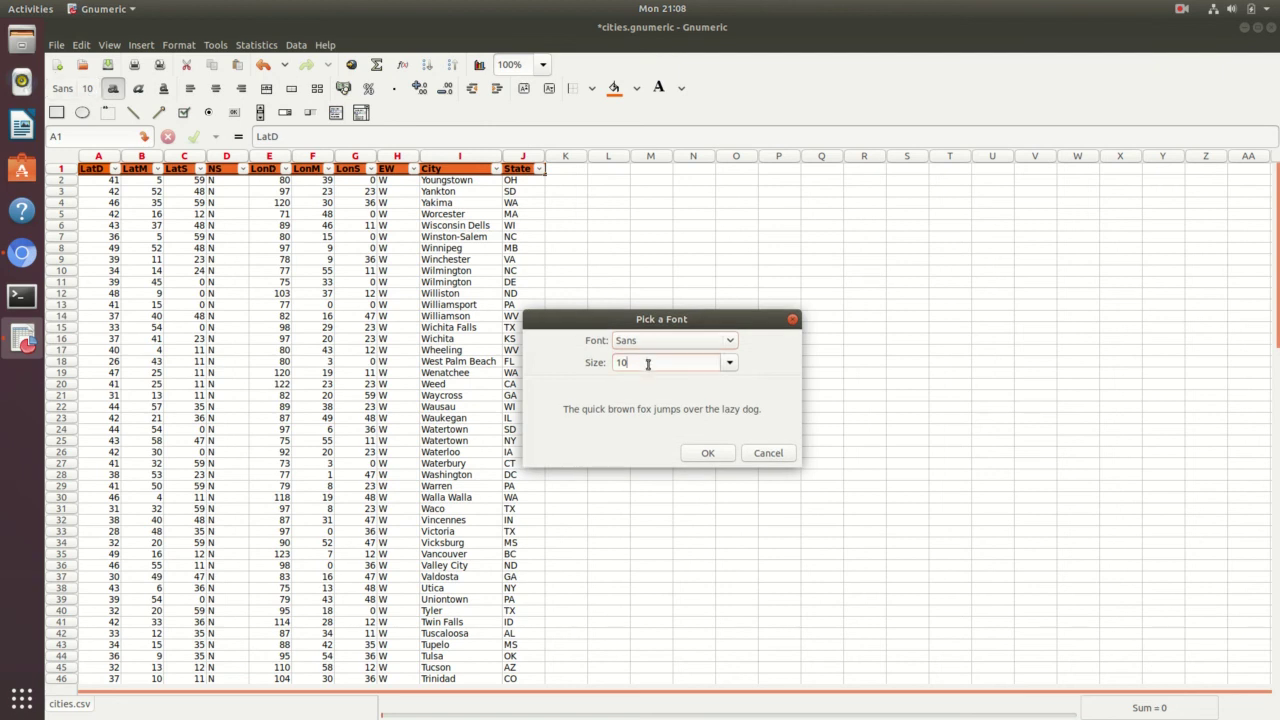
{"action": "key", "text": "BackSpace"}
{"action": "key", "text": "BackSpace"}
{"action": "type", "text": "12"}
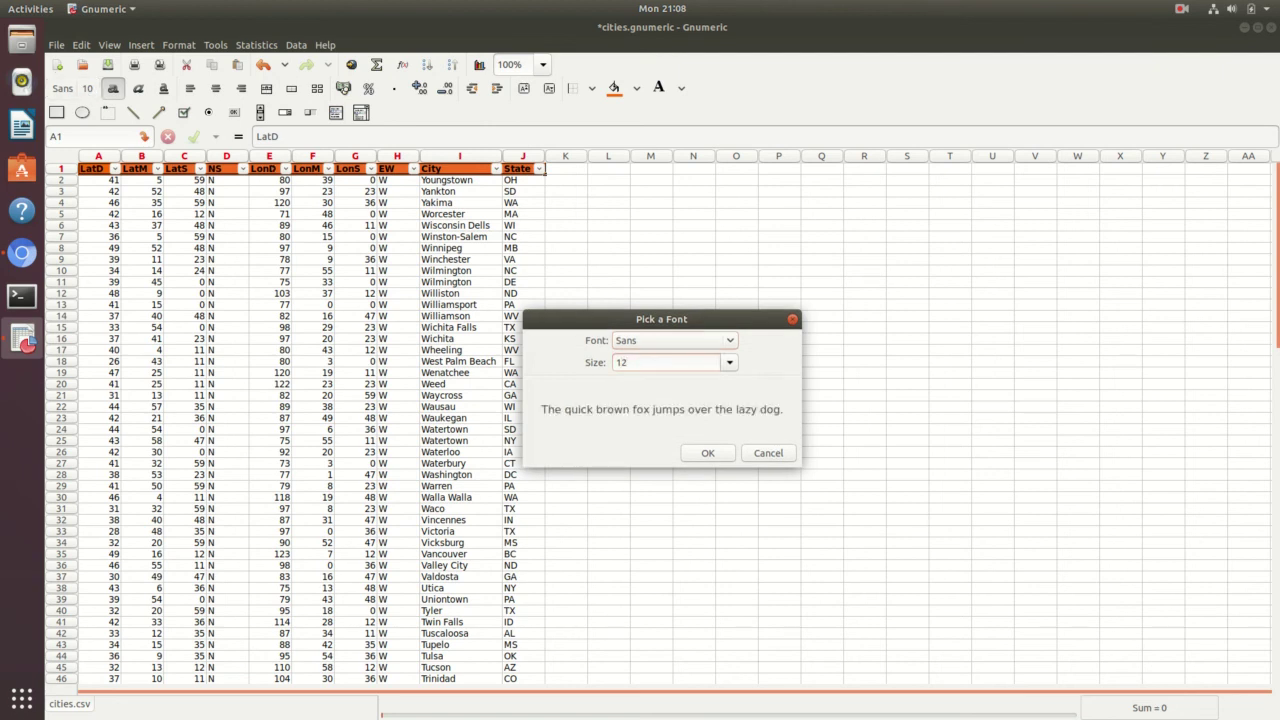
{"action": "left_click", "coordinate": [705, 453]}
{"action": "left_click", "coordinate": [491, 297]}
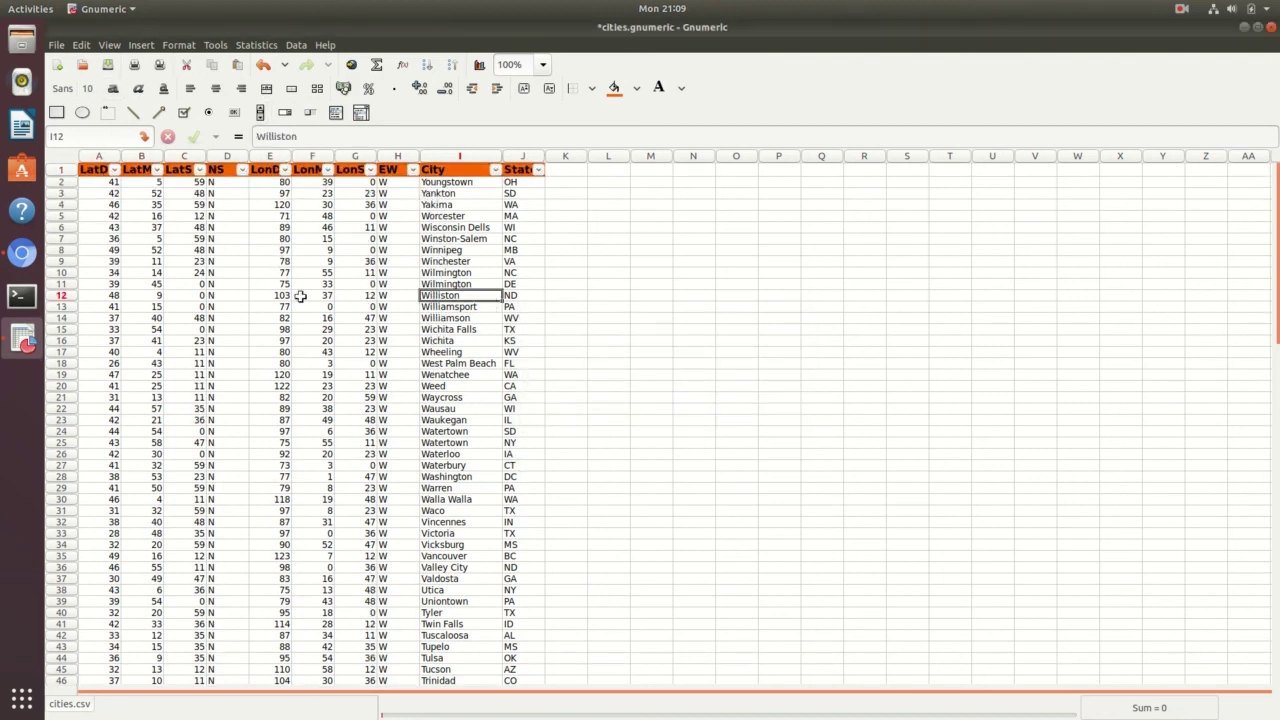